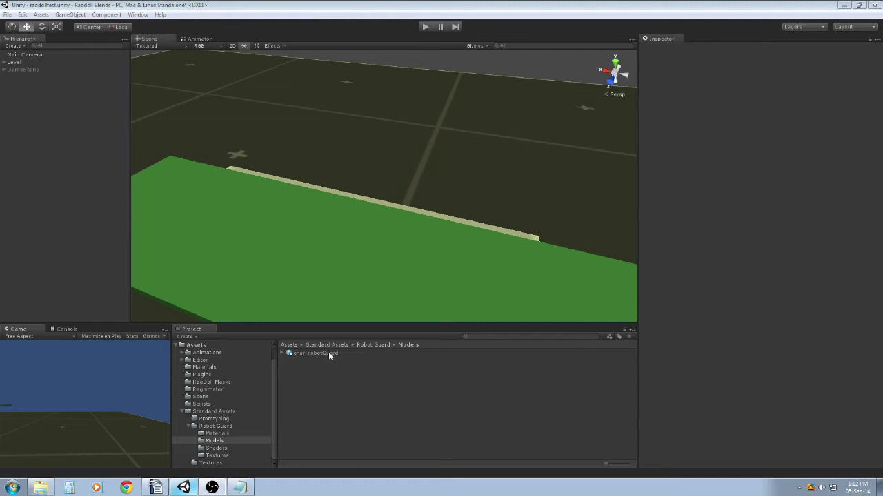
- Place char_robotGuard in the scene and start the Ragdoll wizard
{"action": "left_click_drag", "start_coordinate": [328, 353], "coordinate": [336, 242]}
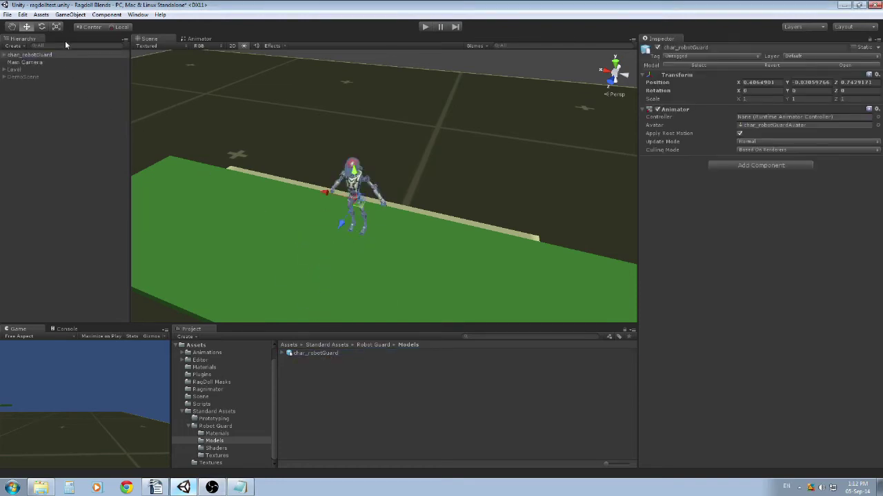
{"action": "left_click", "coordinate": [70, 15]}
{"action": "mouse_move", "coordinate": [83, 45]}
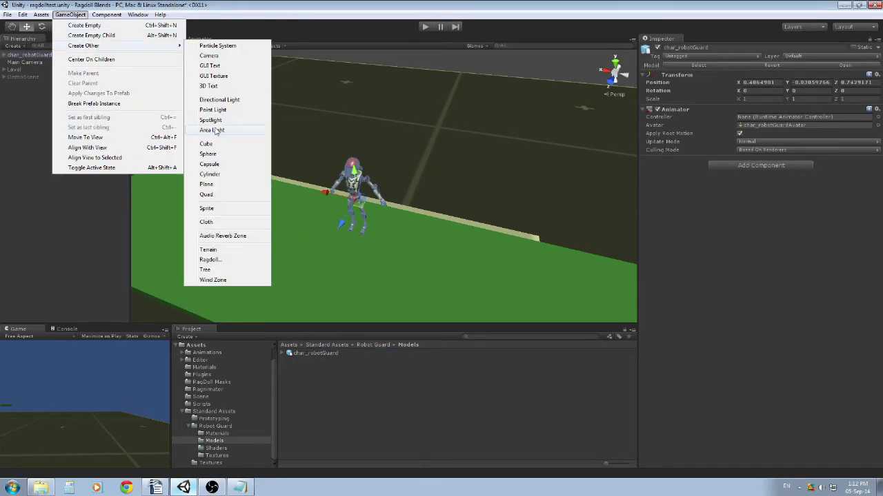
{"action": "left_click", "coordinate": [222, 260]}
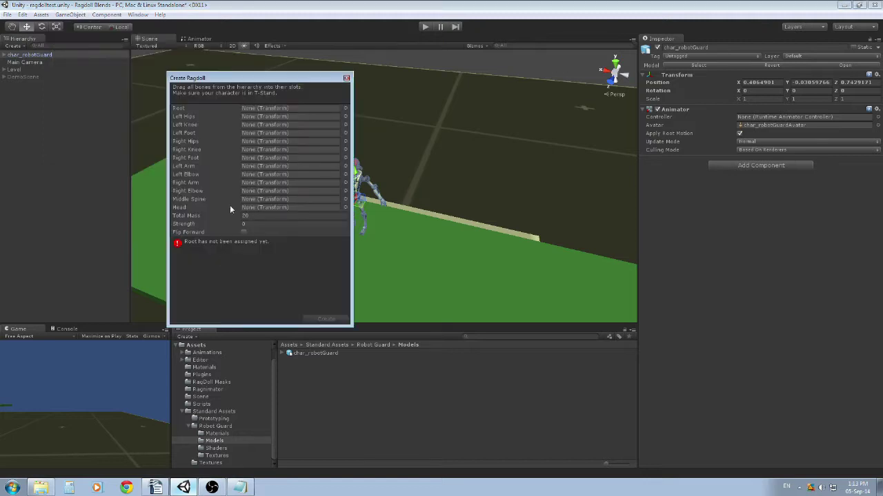
- Assign the hips as root, then the left upper leg, left leg and left foot bones
{"action": "left_click", "coordinate": [5, 55]}
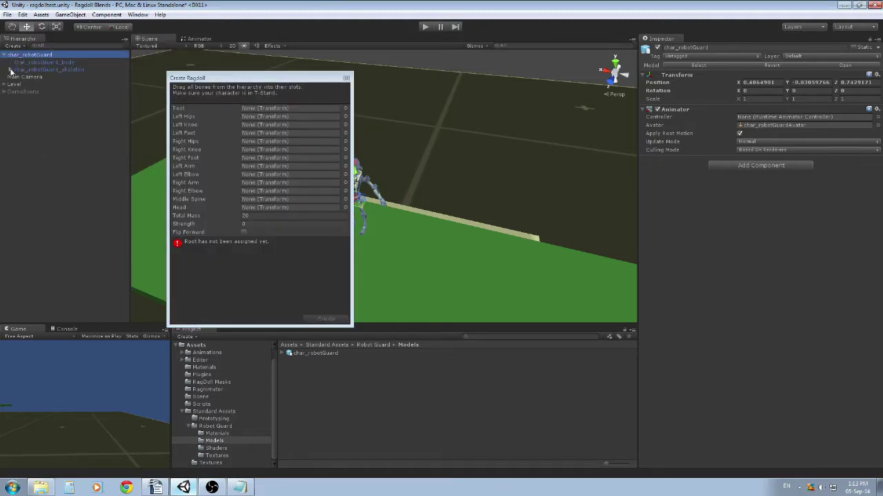
{"action": "left_click", "coordinate": [9, 70]}
{"action": "left_click_drag", "start_coordinate": [53, 77], "coordinate": [286, 108]}
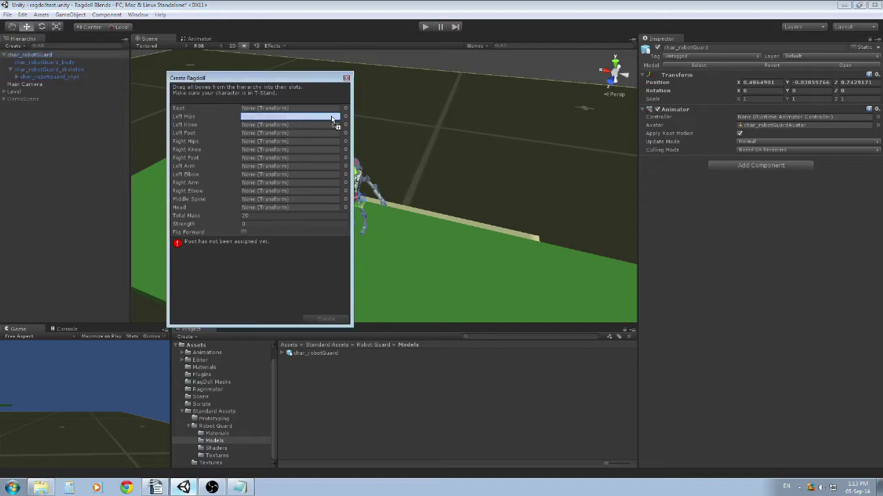
{"action": "left_click", "coordinate": [16, 76]}
{"action": "left_click_drag", "start_coordinate": [61, 84], "coordinate": [273, 116]}
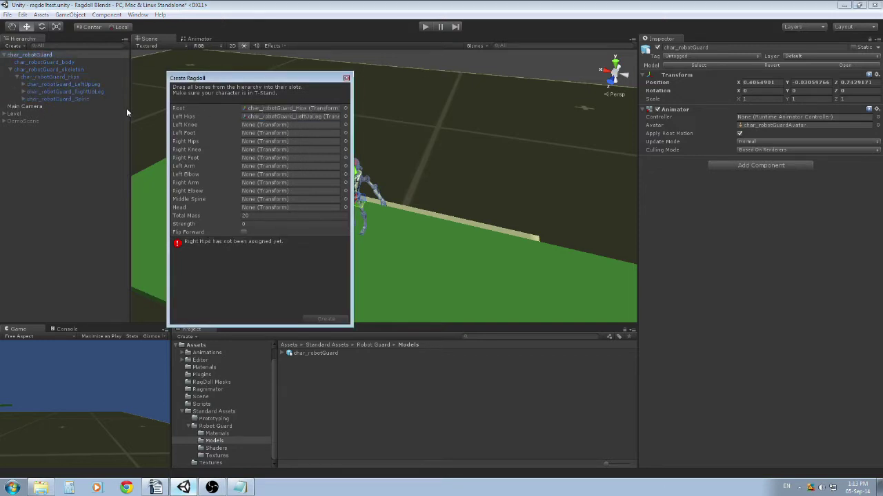
{"action": "left_click", "coordinate": [24, 84]}
{"action": "left_click_drag", "start_coordinate": [48, 91], "coordinate": [273, 125]}
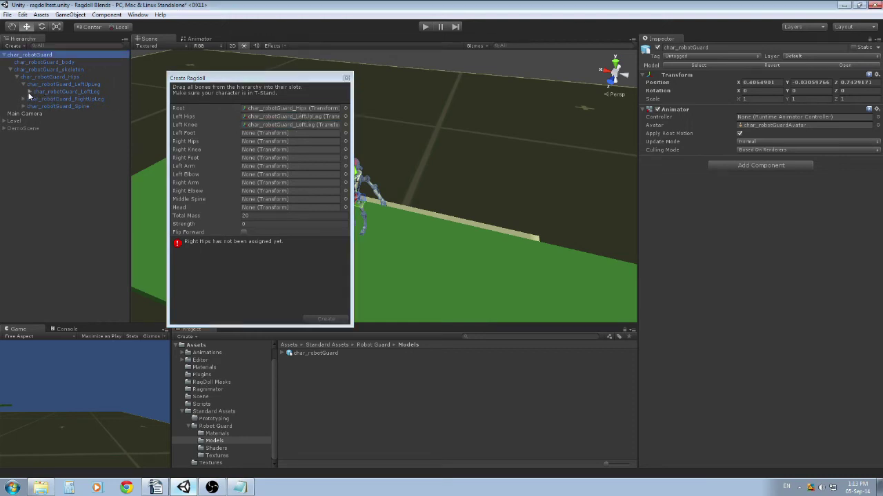
{"action": "left_click", "coordinate": [29, 92]}
{"action": "left_click_drag", "start_coordinate": [69, 99], "coordinate": [314, 133]}
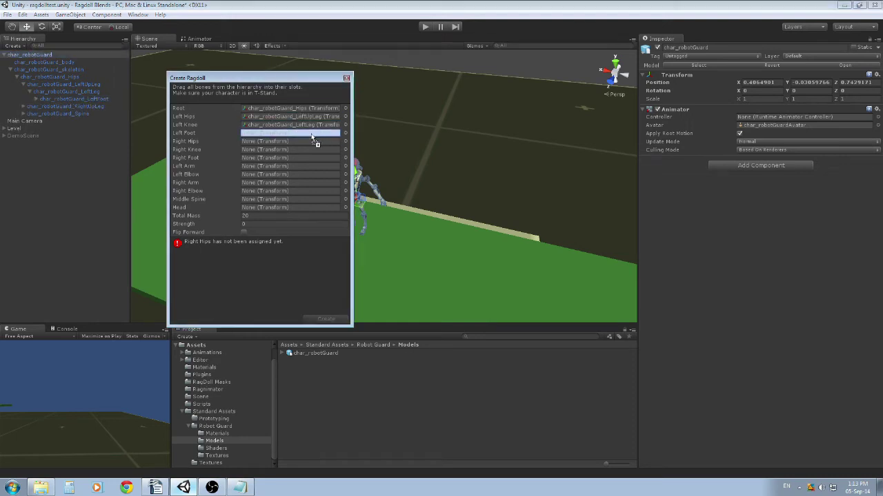
- Assign the right upper leg, right leg and right foot bones to their ragdoll slots
{"action": "left_click", "coordinate": [24, 107]}
{"action": "left_click_drag", "start_coordinate": [69, 107], "coordinate": [250, 147]}
{"action": "left_click_drag", "start_coordinate": [55, 114], "coordinate": [303, 149]}
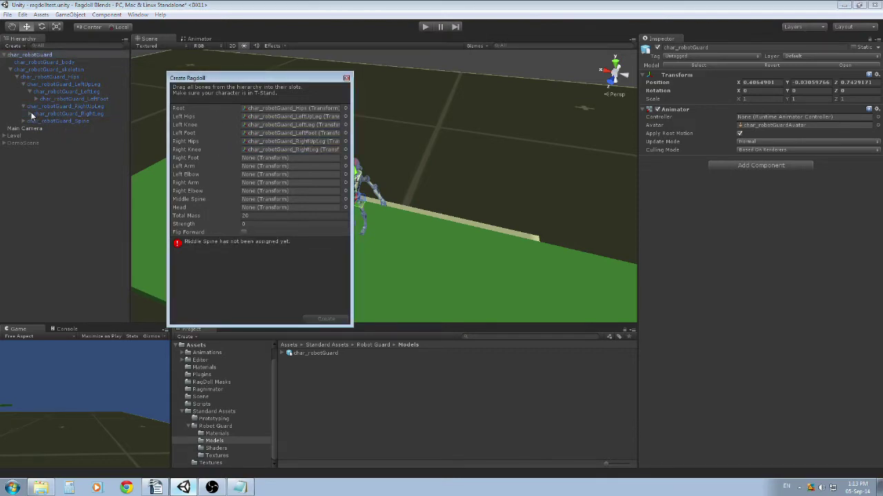
{"action": "left_click", "coordinate": [30, 114]}
{"action": "left_click_drag", "start_coordinate": [69, 121], "coordinate": [275, 157]}
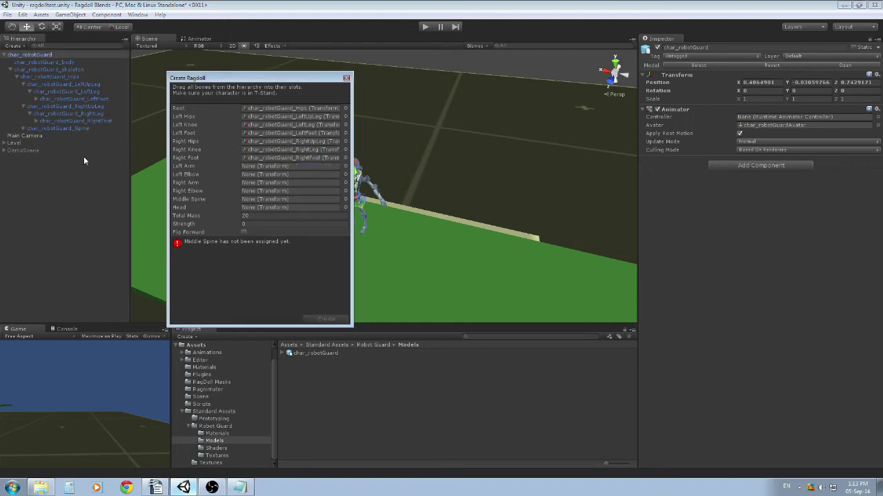
{"action": "left_click", "coordinate": [22, 106]}
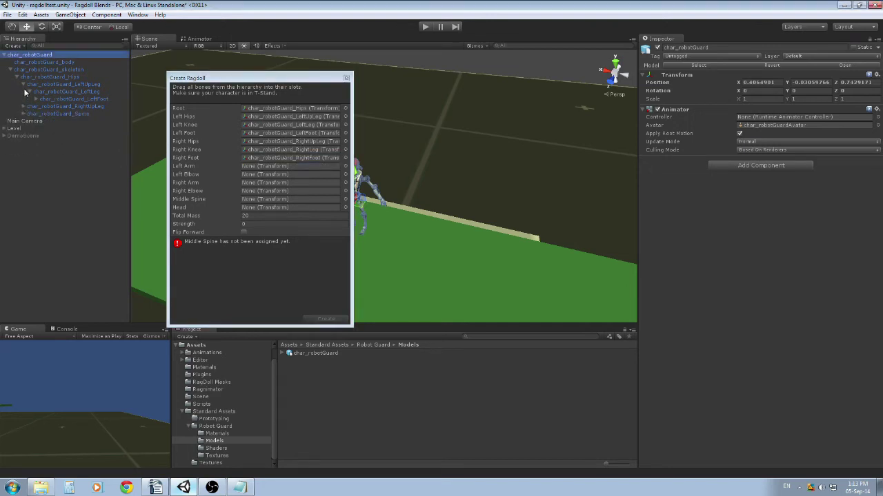
{"action": "left_click", "coordinate": [24, 84]}
- Assign the spine as middle spine, plus the left arm and left forearm (elbow) bones
{"action": "left_click", "coordinate": [23, 99]}
{"action": "mouse_move", "coordinate": [51, 98]}
{"action": "left_mouse_down"}
{"action": "mouse_move", "coordinate": [271, 211]}
{"action": "mouse_move", "coordinate": [263, 201]}
{"action": "left_mouse_up"}
{"action": "left_click", "coordinate": [29, 108]}
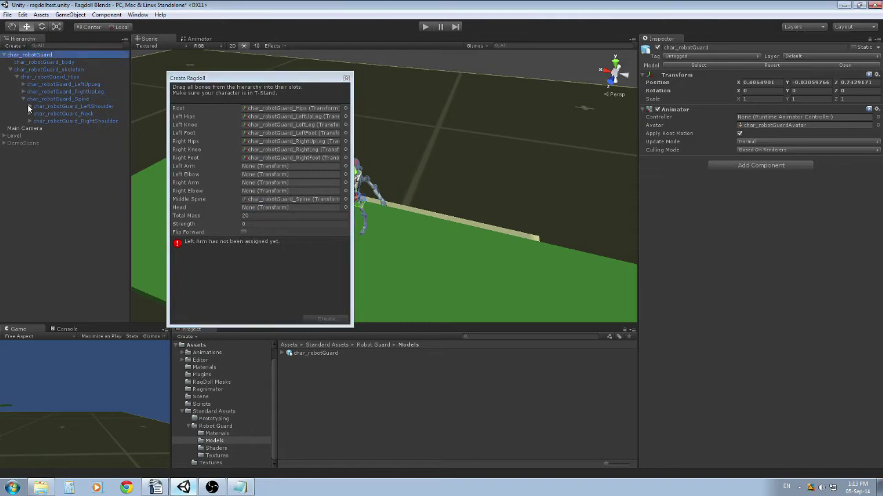
{"action": "left_click", "coordinate": [28, 107]}
{"action": "left_click_drag", "start_coordinate": [91, 114], "coordinate": [276, 165]}
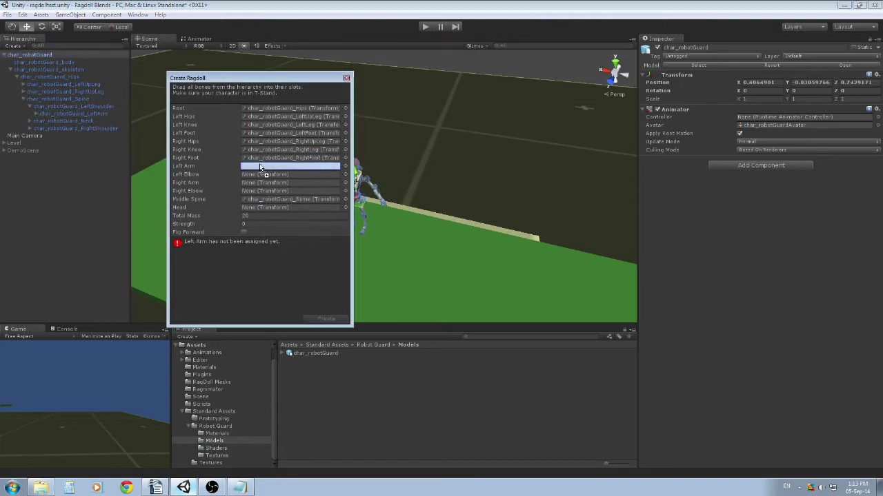
{"action": "left_click", "coordinate": [37, 114]}
{"action": "left_click_drag", "start_coordinate": [76, 121], "coordinate": [290, 175]}
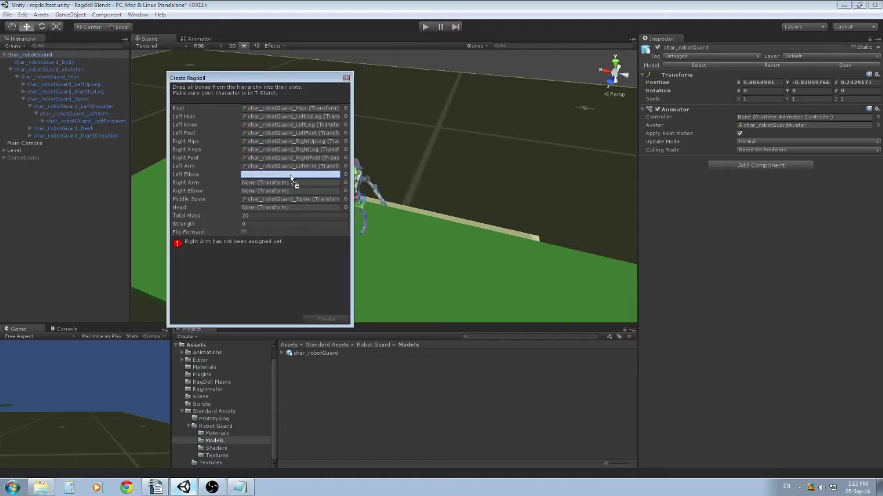
- Assign the right arm, right forearm (elbow) and head bones
{"action": "left_click", "coordinate": [30, 135]}
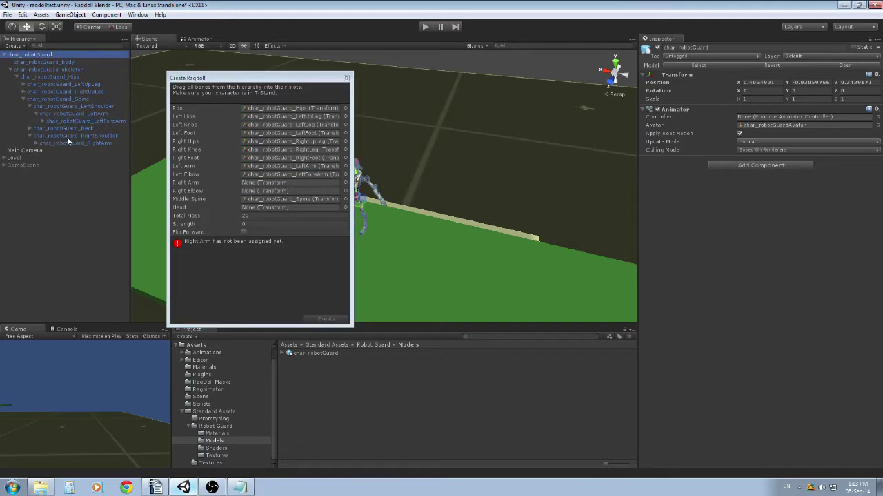
{"action": "left_click_drag", "start_coordinate": [72, 142], "coordinate": [269, 183]}
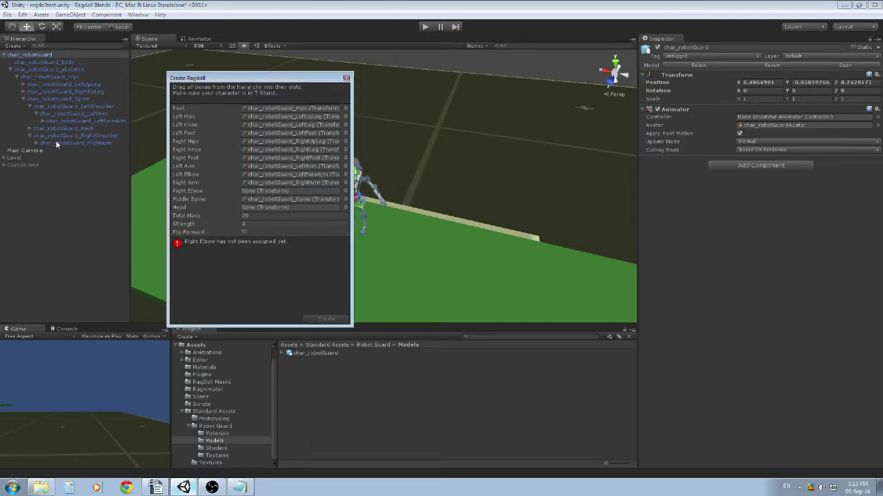
{"action": "left_click", "coordinate": [36, 143]}
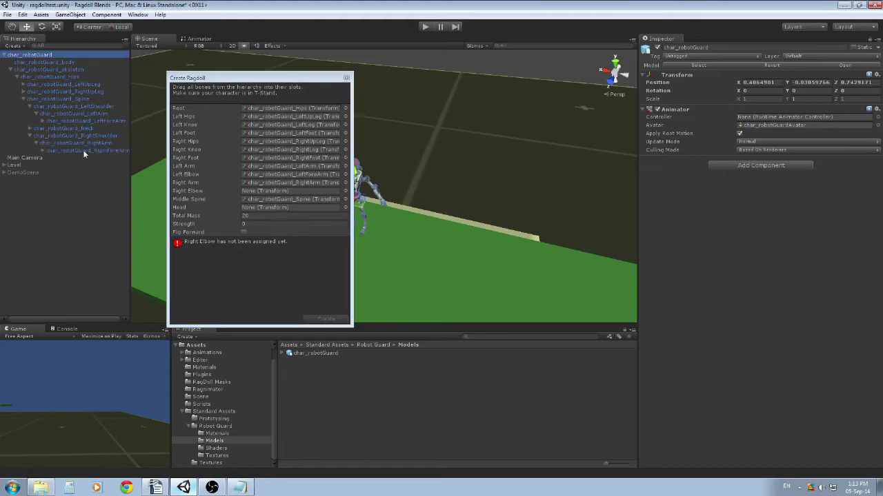
{"action": "left_click_drag", "start_coordinate": [82, 149], "coordinate": [255, 191]}
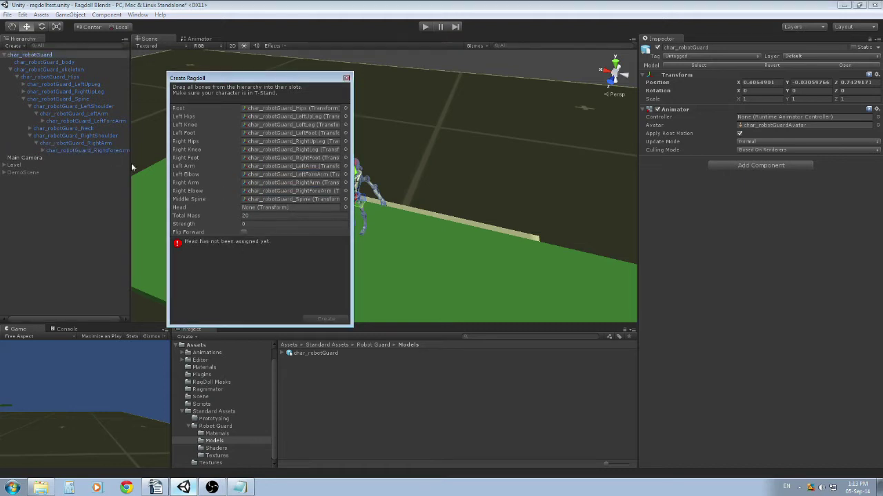
{"action": "left_click", "coordinate": [30, 128]}
{"action": "left_click_drag", "start_coordinate": [69, 135], "coordinate": [283, 210]}
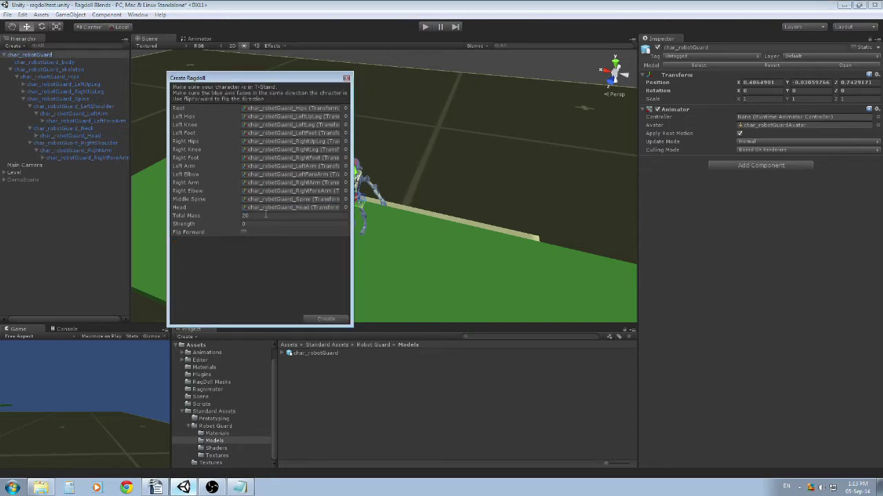
- Set Total Mass to 5 and create the ragdoll
{"action": "left_click", "coordinate": [264, 215]}
{"action": "type", "text": "5"}
{"action": "left_click", "coordinate": [319, 314]}
- Create a new Animator Controller named Tutorial in the Assets folder
{"action": "key", "text": "f"}
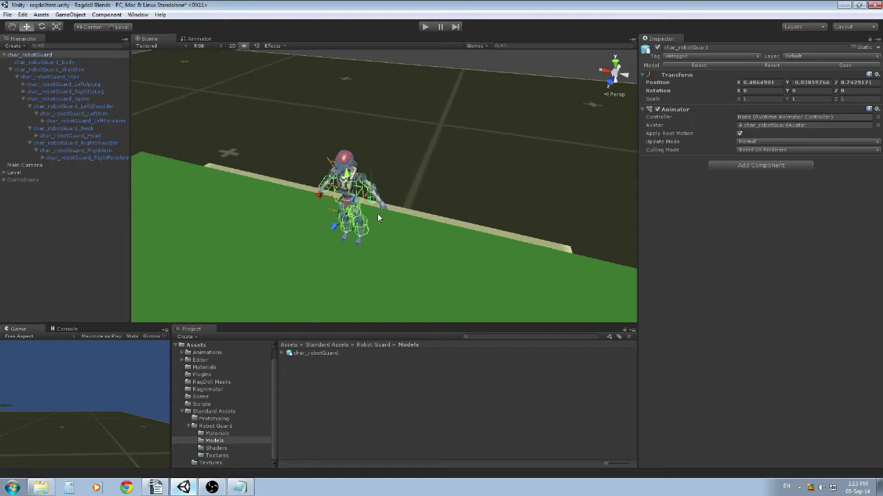
{"action": "left_click_drag", "start_coordinate": [378, 204], "coordinate": [379, 212], "text": "alt"}
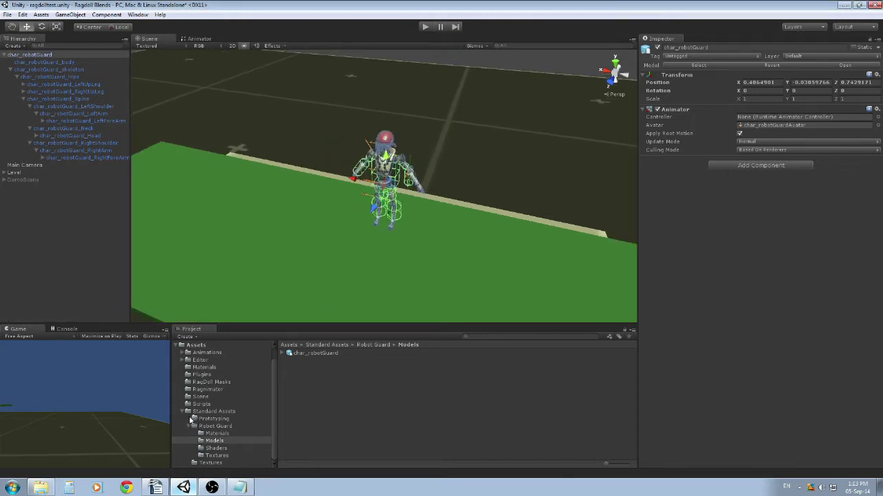
{"action": "left_click", "coordinate": [196, 345]}
{"action": "right_click", "coordinate": [368, 441]}
{"action": "mouse_move", "coordinate": [410, 303]}
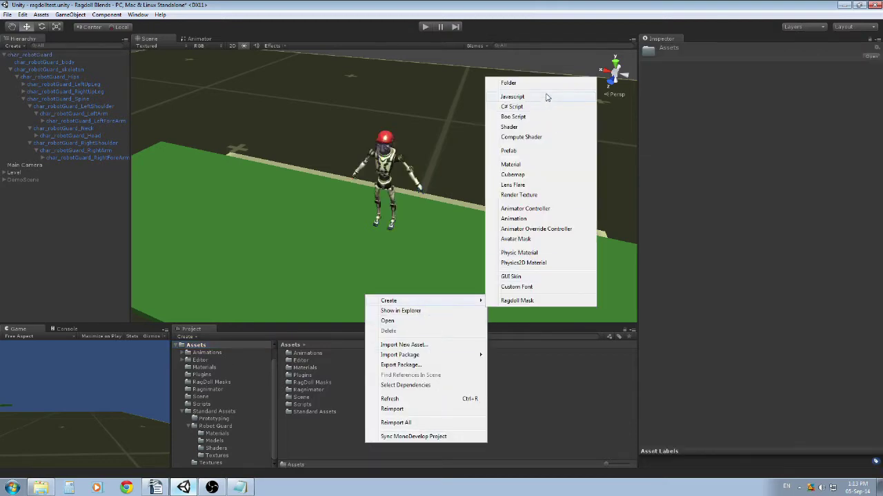
{"action": "left_click", "coordinate": [542, 209]}
{"action": "type", "text": "R"}
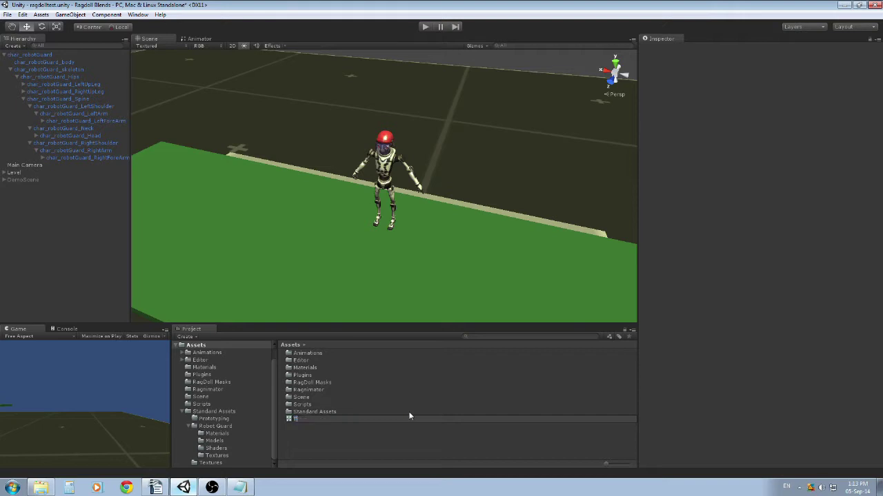
{"action": "key", "text": "Return"}
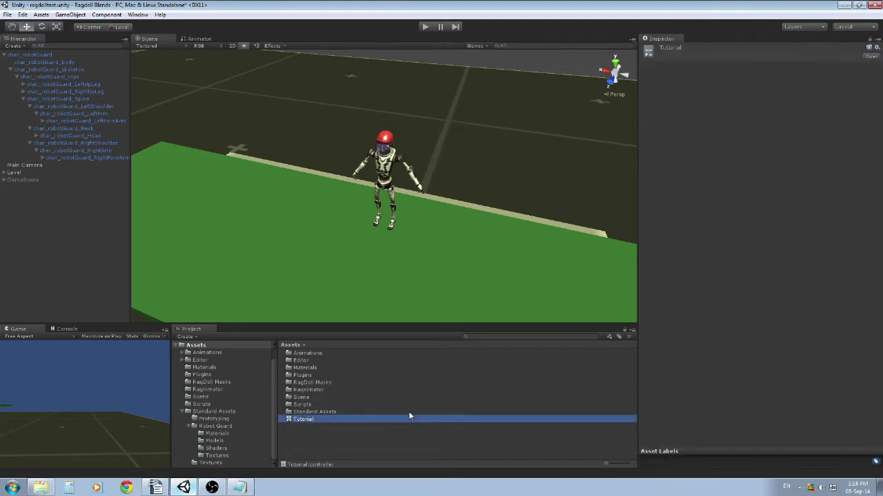
- Assign Tutorial as the robot guard's animator controller and open its state graph
{"action": "left_click", "coordinate": [381, 172]}
{"action": "left_click_drag", "start_coordinate": [304, 417], "coordinate": [765, 117]}
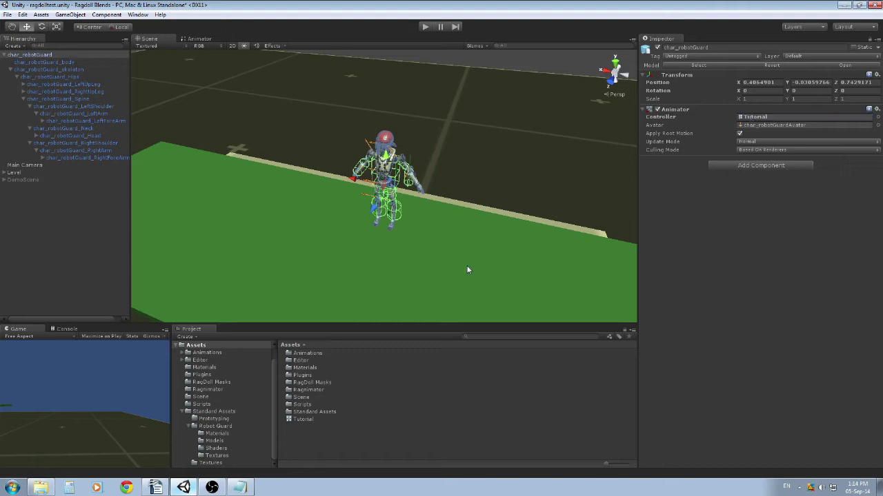
{"action": "double_click", "coordinate": [304, 419]}
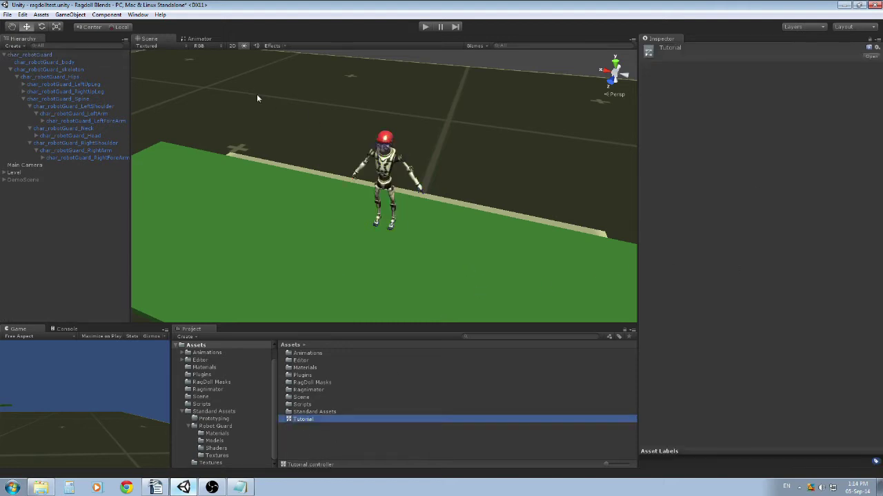
- Add IdleBox and HeadHit states from the Animations folder to the controller
{"action": "left_click", "coordinate": [182, 411]}
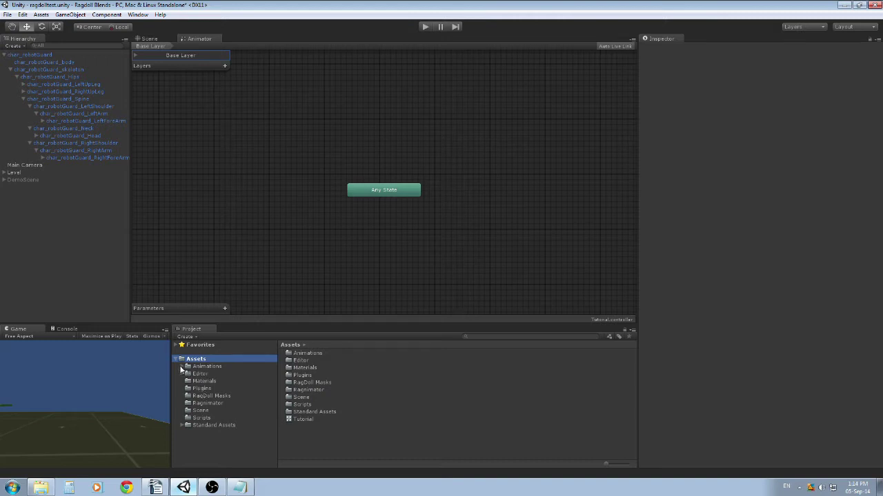
{"action": "left_click", "coordinate": [182, 366]}
{"action": "left_click", "coordinate": [198, 368]}
{"action": "scroll", "coordinate": [338, 424], "scroll_direction": "down", "scroll_amount": 3}
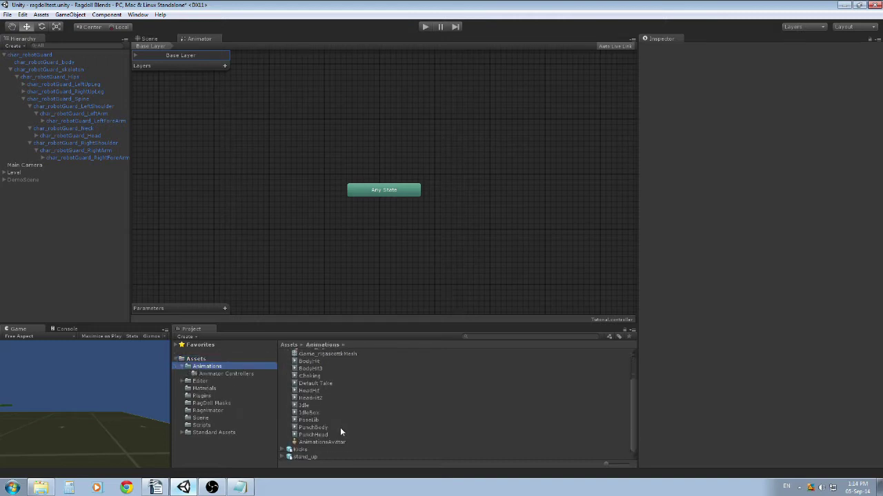
{"action": "left_click_drag", "start_coordinate": [310, 420], "coordinate": [276, 164]}
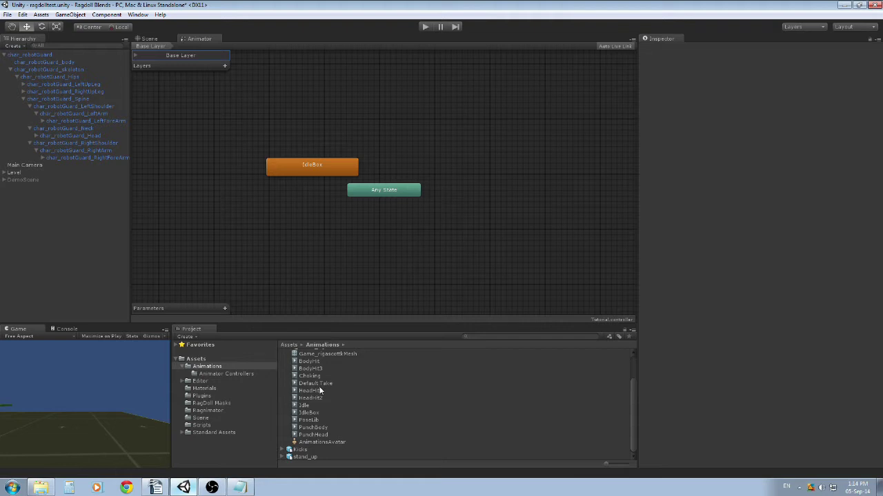
{"action": "left_click_drag", "start_coordinate": [320, 391], "coordinate": [450, 90]}
{"action": "left_click", "coordinate": [194, 360]}
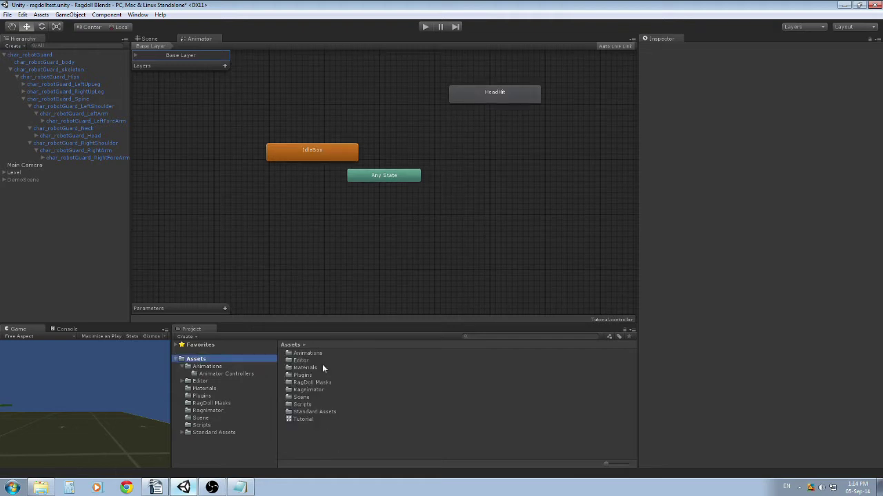
- Create a new Ragdoll Mask asset named Tutorial
{"action": "left_click", "coordinate": [153, 39]}
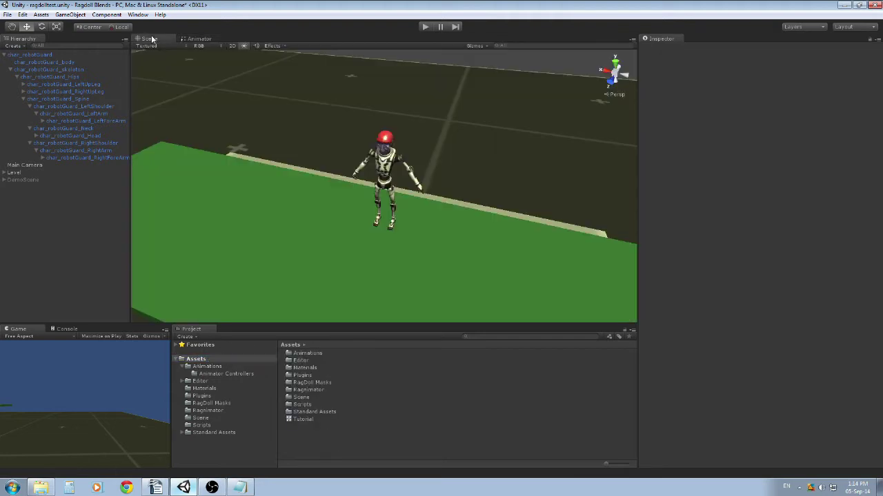
{"action": "left_click", "coordinate": [69, 14]}
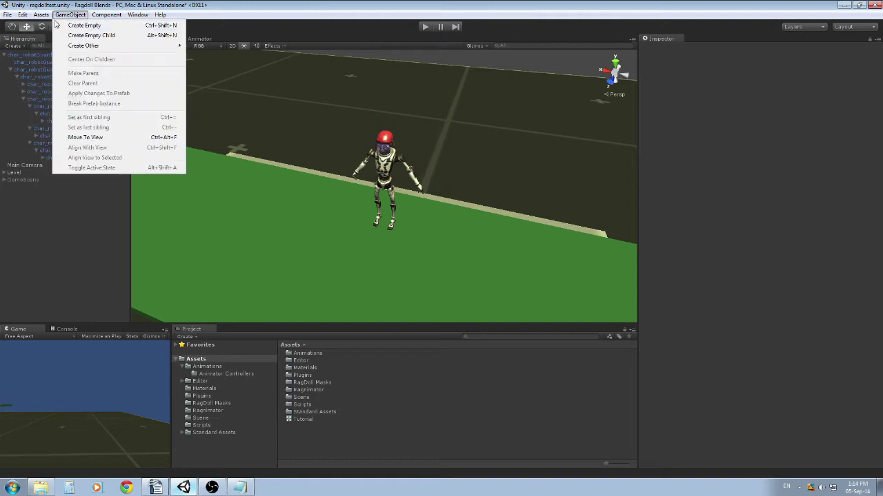
{"action": "mouse_move", "coordinate": [43, 15]}
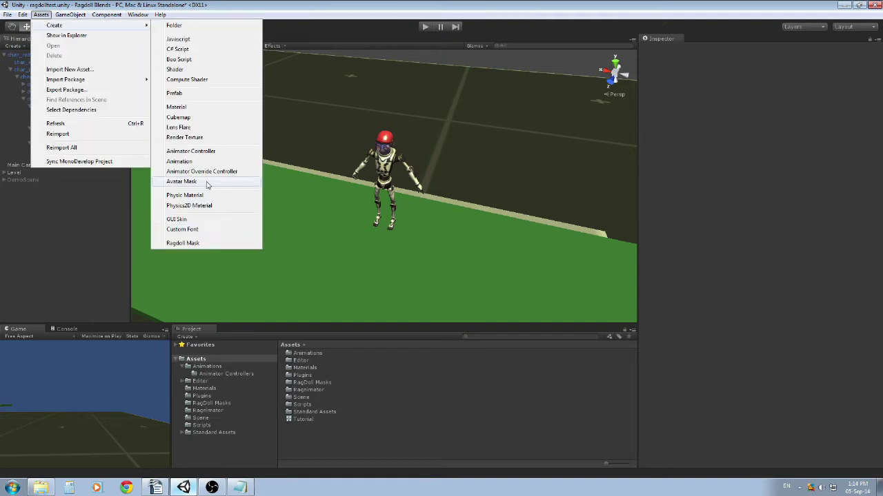
{"action": "left_click", "coordinate": [191, 244]}
{"action": "left_click", "coordinate": [344, 420]}
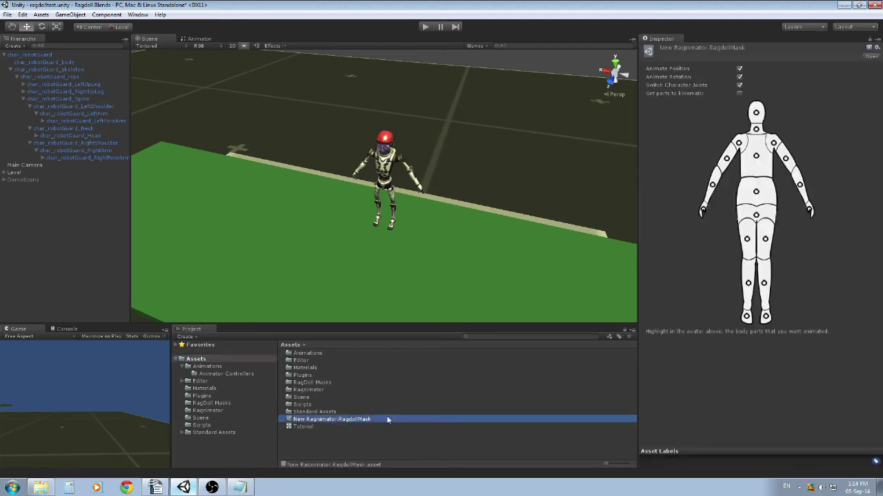
{"action": "type", "text": "Tuto"}
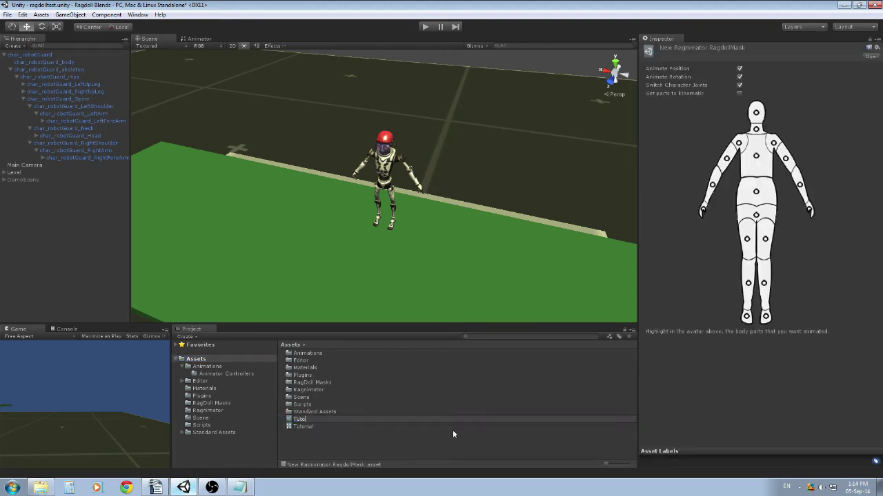
{"action": "type", "text": "rial"}
{"action": "key", "text": "Return"}
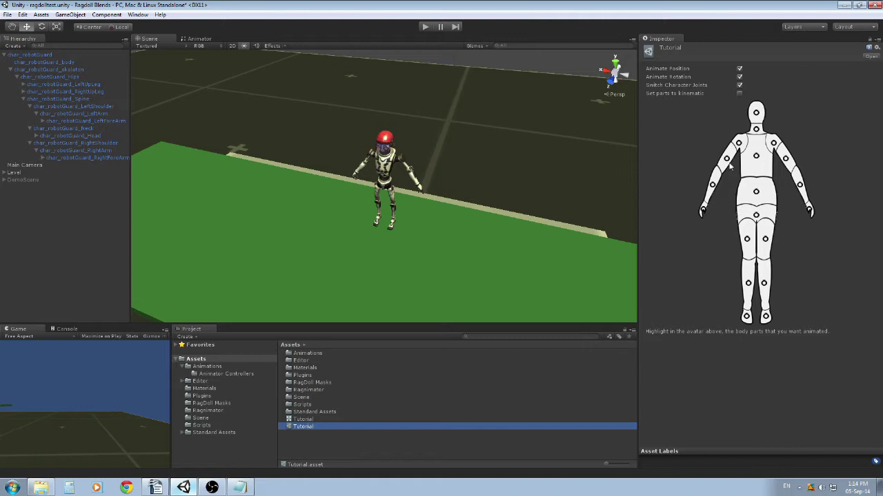
- Mark the left upper arm, left forearm and right upper arm in the mask
{"action": "left_click", "coordinate": [728, 164]}
{"action": "left_click", "coordinate": [714, 184]}
{"action": "left_click", "coordinate": [785, 160]}
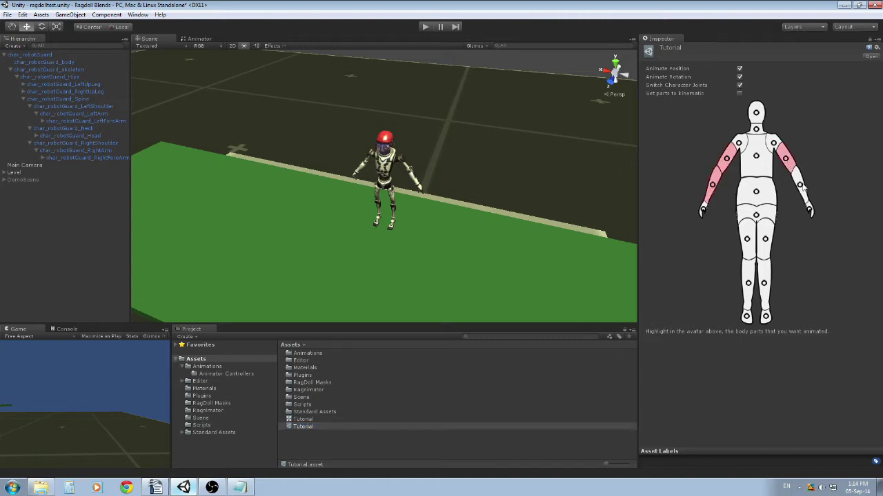
- Add a Ragdoll Animator component to char_robotGuard
{"action": "left_click", "coordinate": [387, 172]}
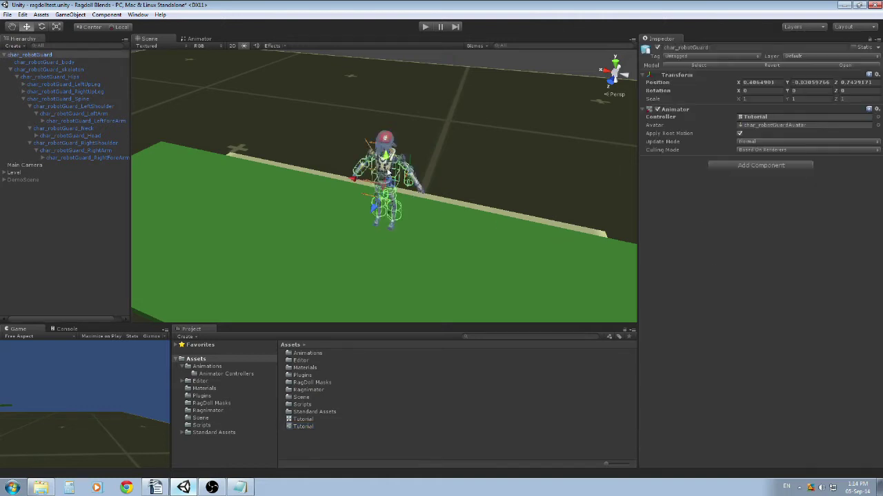
{"action": "left_click", "coordinate": [755, 167]}
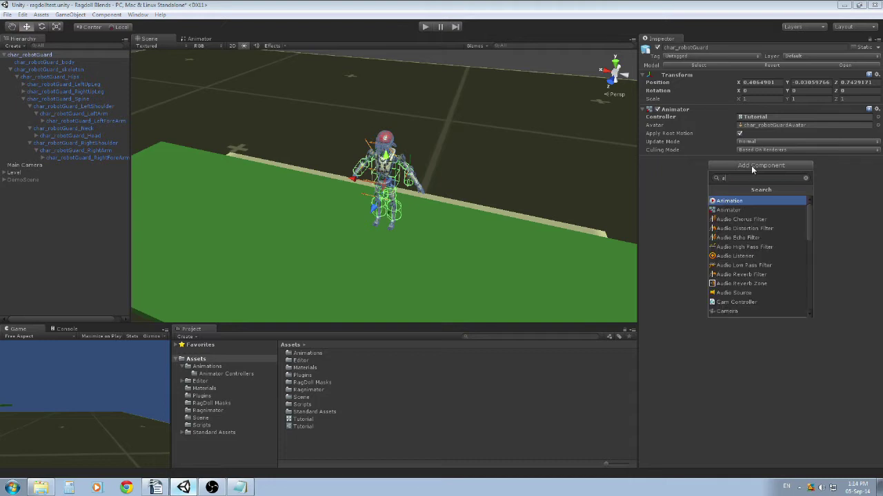
{"action": "type", "text": "anim"}
{"action": "key", "text": "Down"}
{"action": "key", "text": "Down"}
{"action": "key", "text": "Down"}
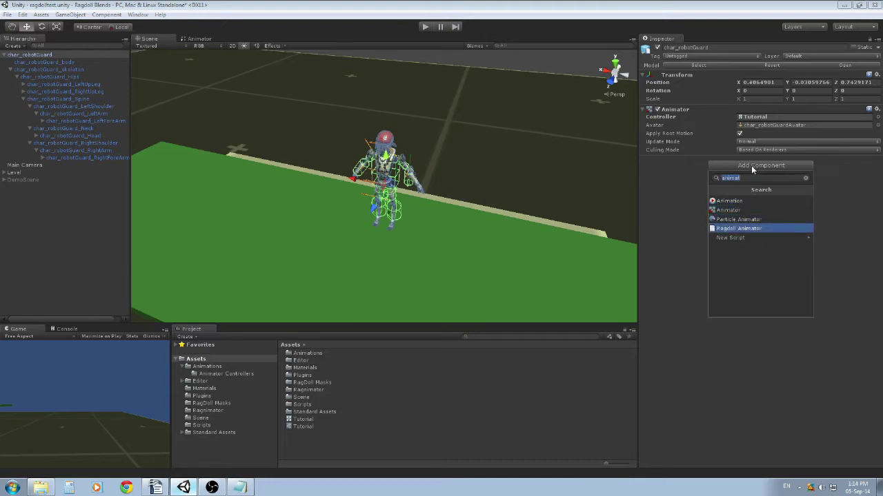
{"action": "key", "text": "Return"}
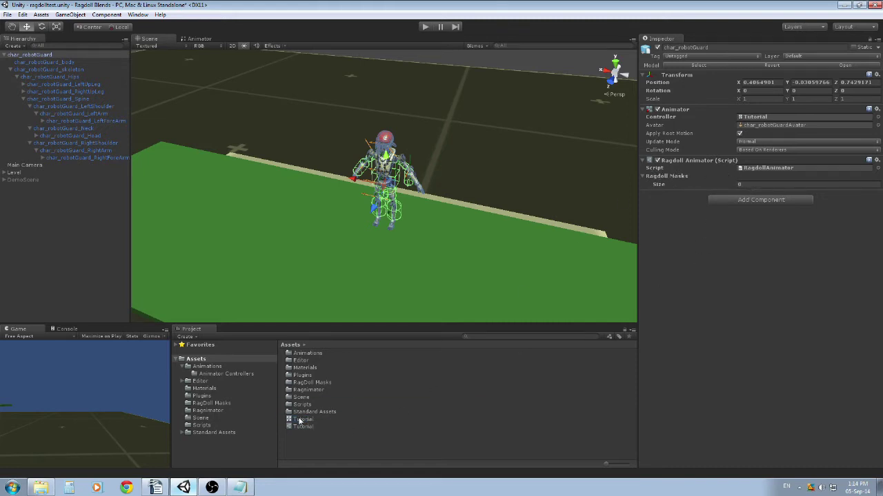
- Set the Tutorial mask as Element 0 of Ragdoll Masks
{"action": "left_click_drag", "start_coordinate": [300, 420], "coordinate": [669, 177]}
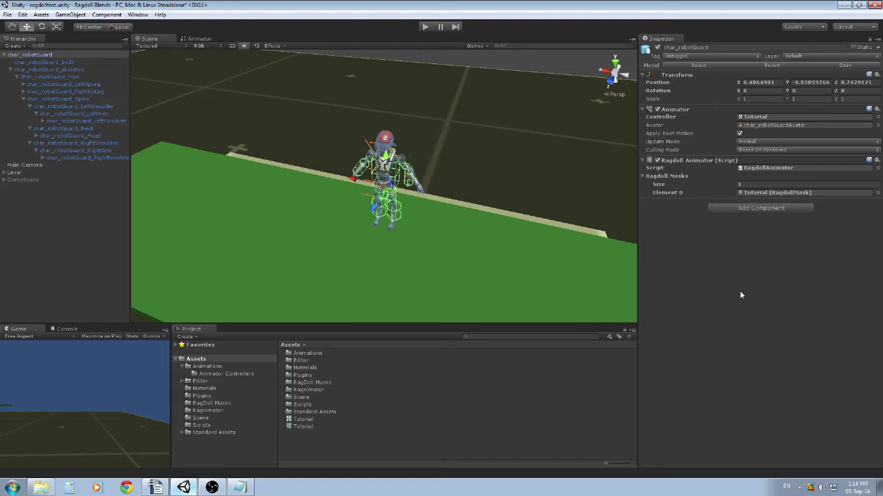
{"action": "left_click", "coordinate": [738, 208]}
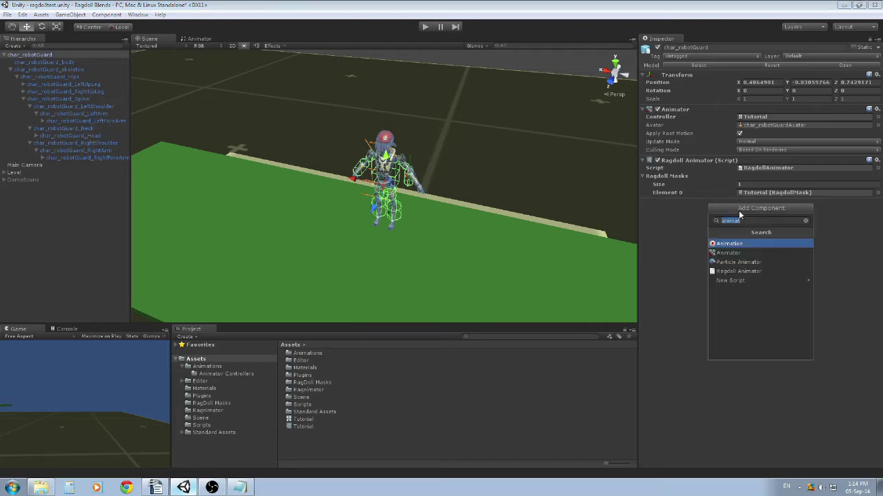
{"action": "key", "text": "BackSpace"}
{"action": "key", "text": "Escape"}
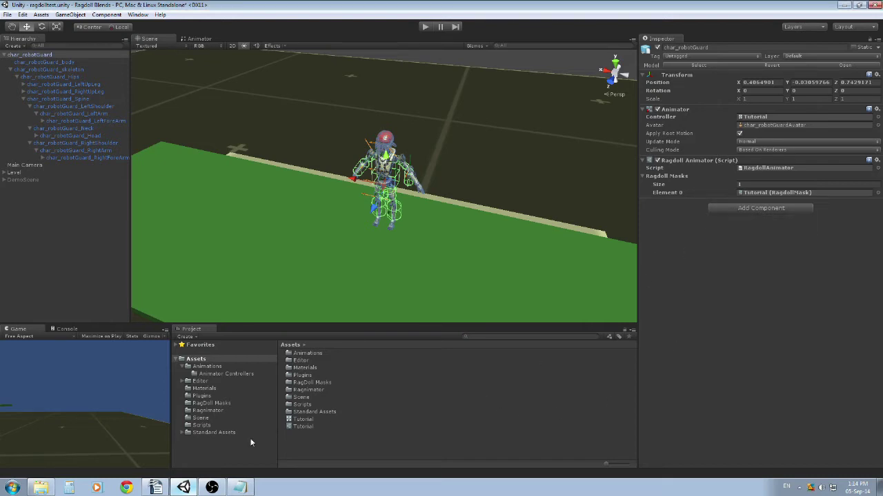
- Attach the Tutorial script to the robot and open it in MonoDevelop
{"action": "left_click", "coordinate": [202, 425]}
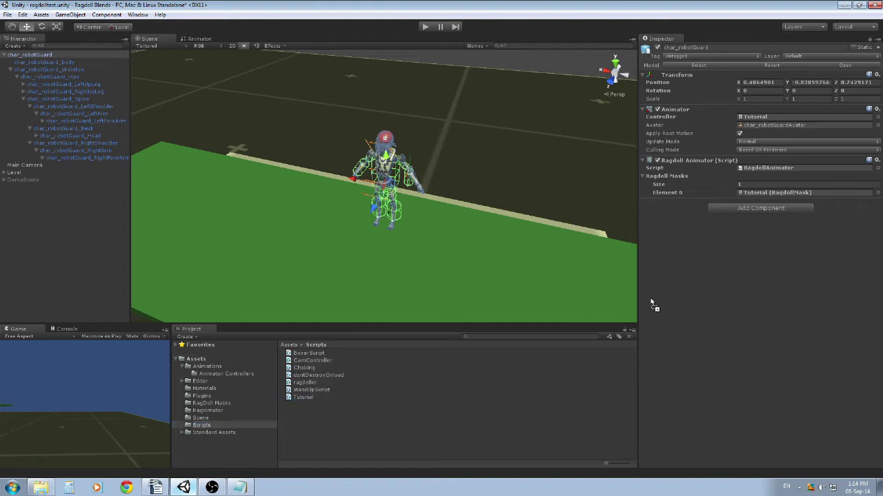
{"action": "left_click_drag", "start_coordinate": [650, 299], "coordinate": [748, 266]}
{"action": "double_click", "coordinate": [759, 211]}
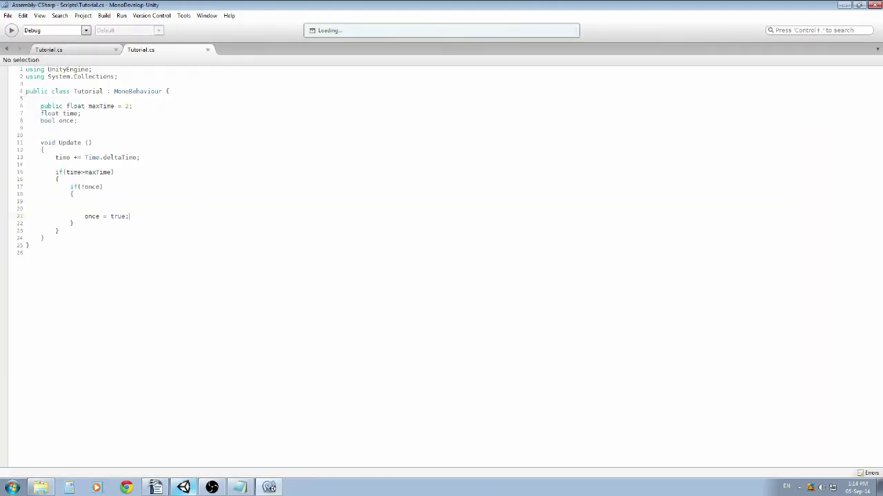
- Add 'using Ragnimator;' at the top of Tutorial.cs
{"action": "left_click", "coordinate": [34, 83]}
{"action": "key", "text": "Return"}
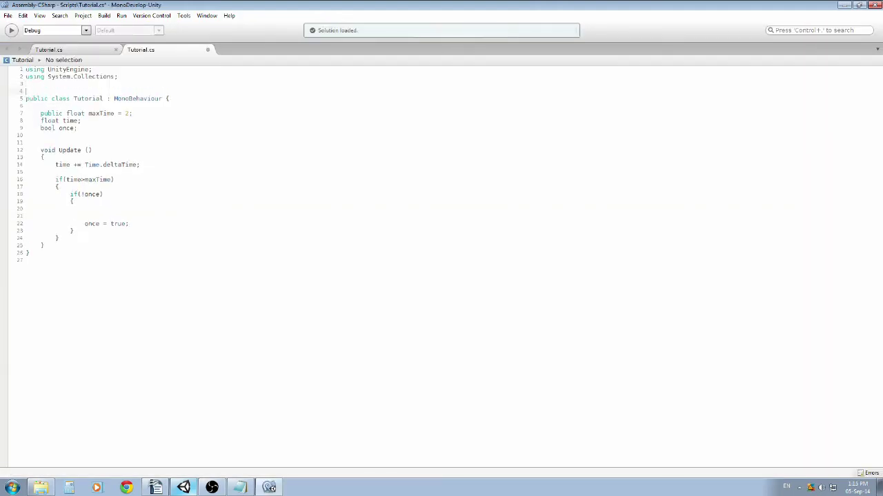
{"action": "type", "text": "us"}
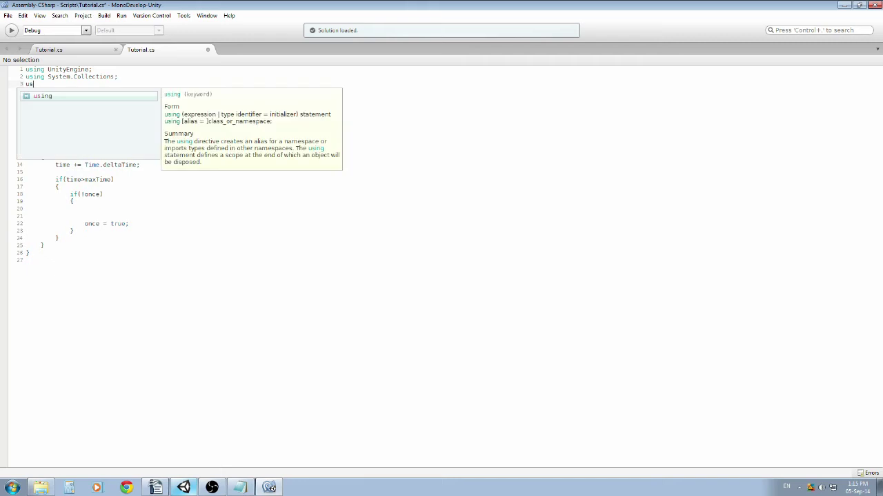
{"action": "type", "text": "ing Rag"}
{"action": "key", "text": "Return"}
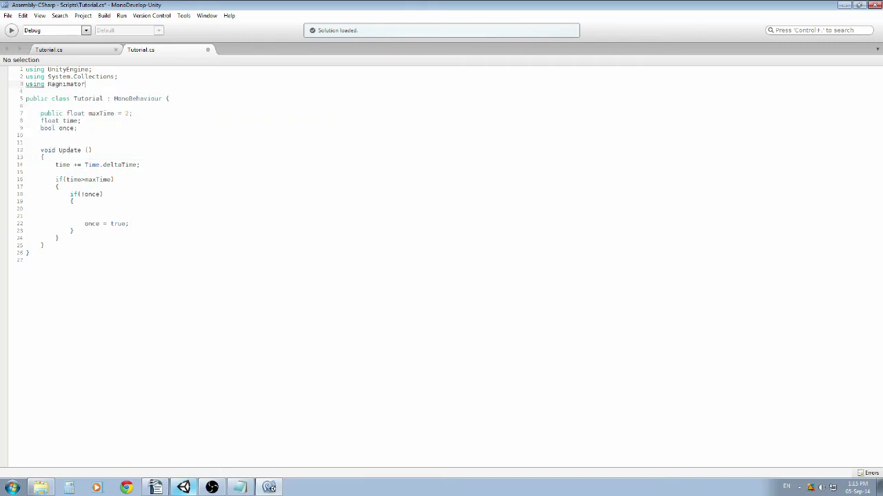
{"action": "type", "text": ";"}
- Inside the if(!once) block, write RagdollAnimator anim = GetComponent<RagdollAnimator>();
{"action": "left_click", "coordinate": [118, 209]}
{"action": "type", "text": "ra"}
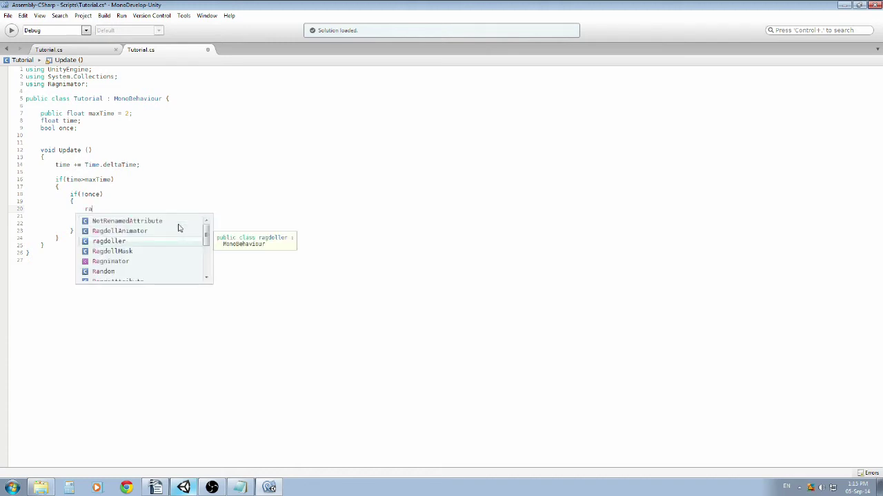
{"action": "double_click", "coordinate": [179, 230]}
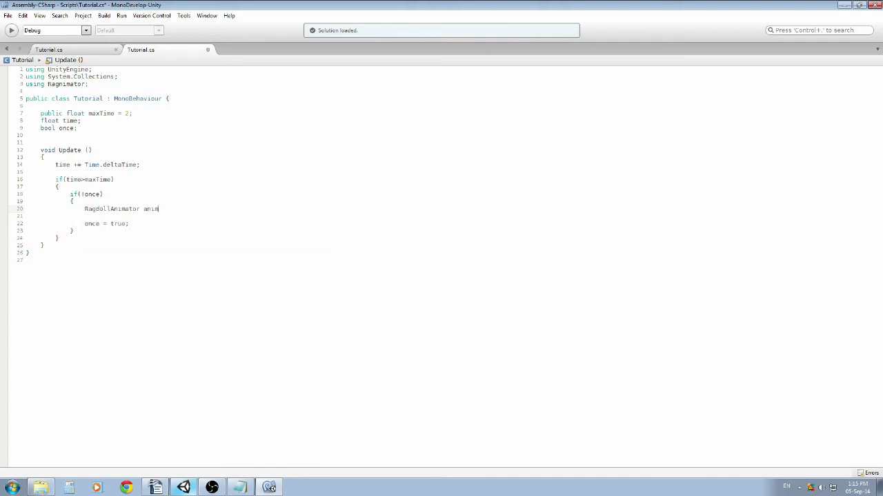
{"action": "type", "text": " = getc"}
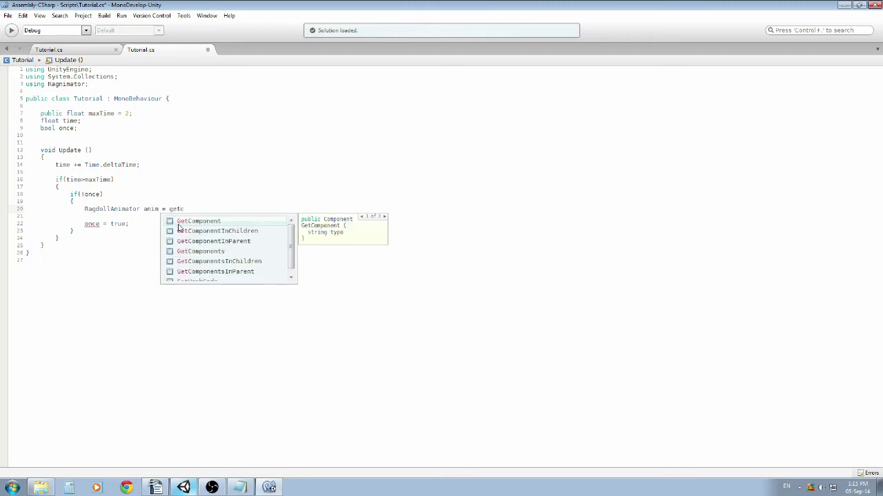
{"action": "key", "text": "Return"}
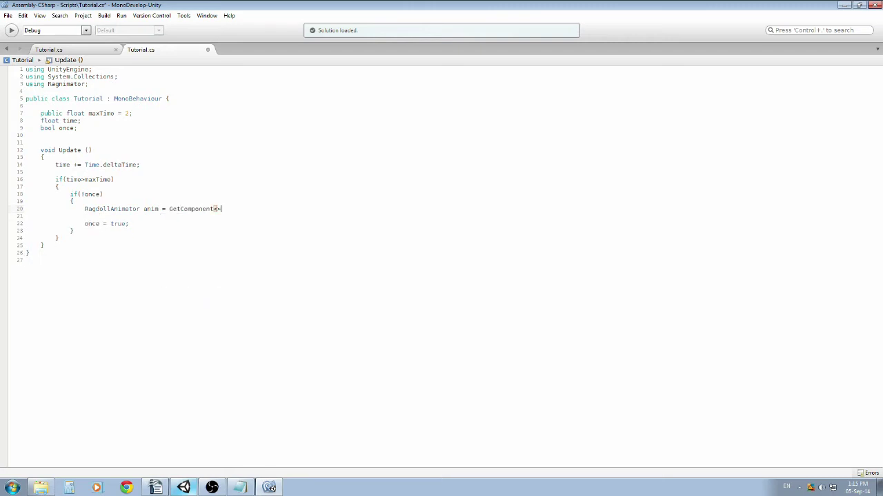
{"action": "type", "text": "Rag"}
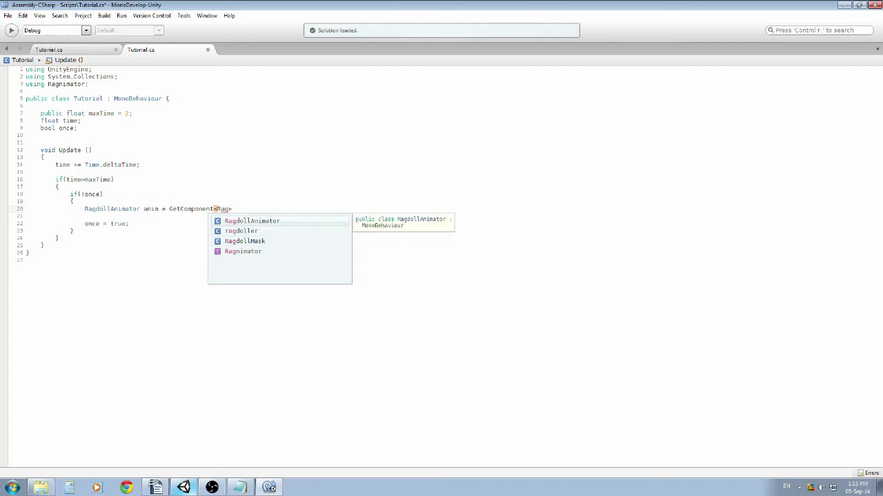
{"action": "key", "text": "Return"}
{"action": "type", "text": "();"}
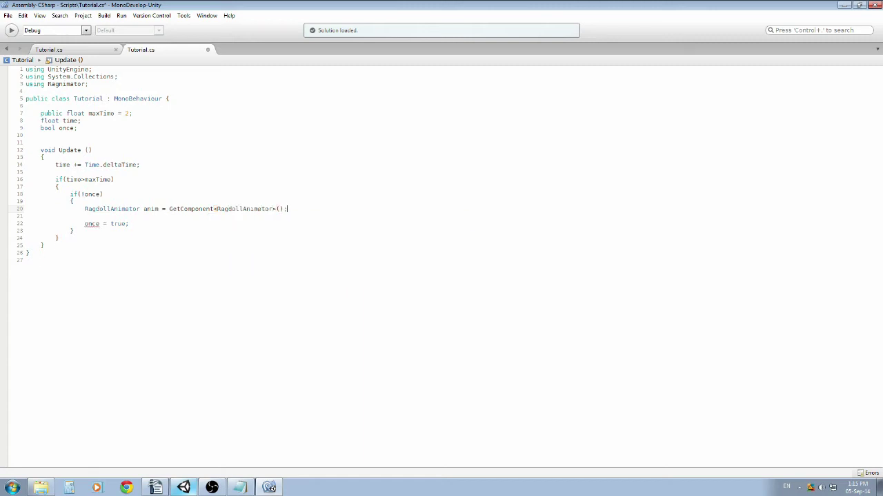
- On the next line begin the call anim.Ragdoll("HeadHit",
{"action": "key", "text": "Return"}
{"action": "type", "text": "anim."}
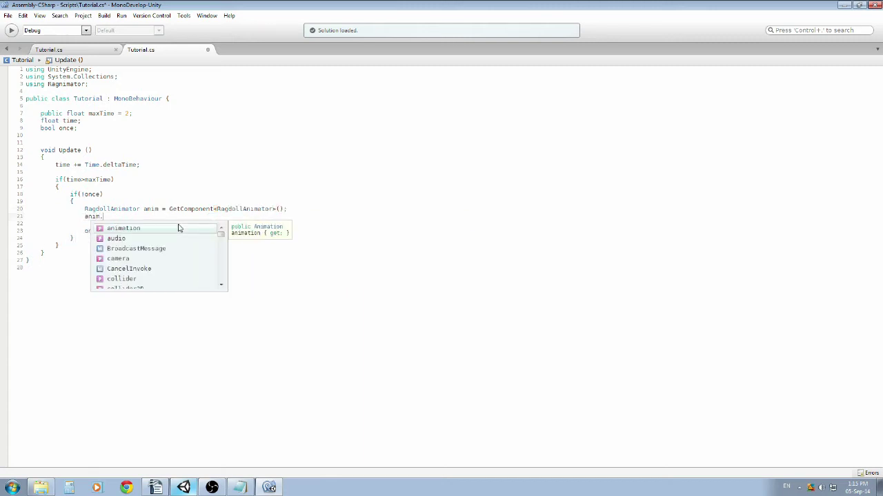
{"action": "type", "text": "Ragd"}
{"action": "key", "text": "Return"}
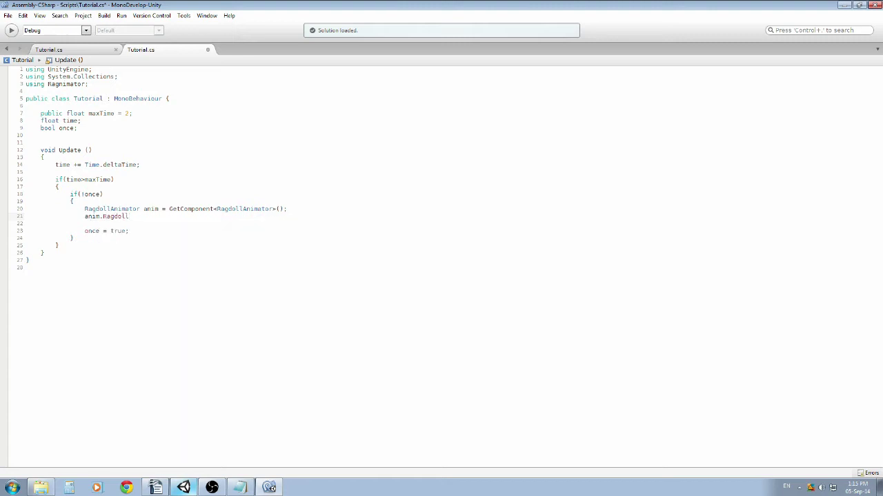
{"action": "type", "text": "("}
{"action": "type", "text": "\"He"}
{"action": "type", "text": "adHit\""}
{"action": "type", "text": ","}
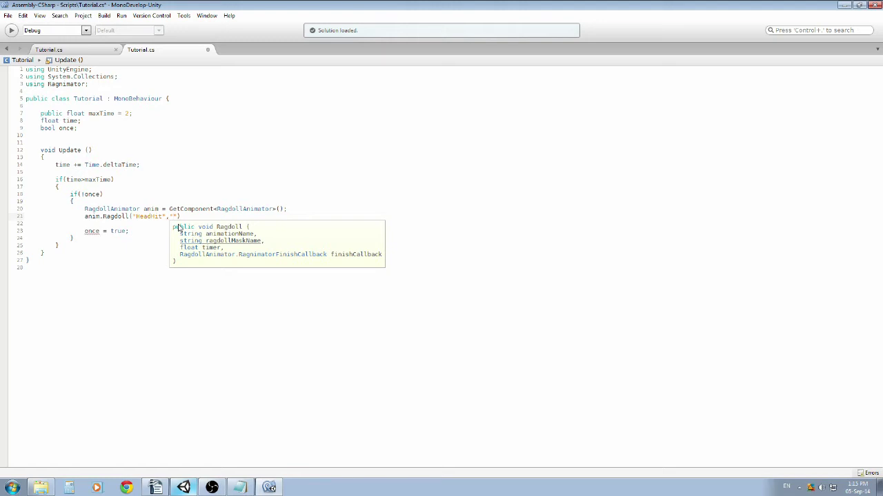
- Fix the Ragdoll call arguments to "HeadHit" and the "Tutorial" mask
{"action": "key", "text": "Left"}
{"action": "key", "text": "Left"}
{"action": "key", "text": "Left"}
{"action": "key", "text": "BackSpace"}
{"action": "key", "text": "BackSpace"}
{"action": "key", "text": "BackSpace"}
{"action": "key", "text": "BackSpace"}
{"action": "key", "text": "BackSpace"}
{"action": "key", "text": "BackSpace"}
{"action": "type", "text": "He"}
{"action": "type", "text": "adHit"}
{"action": "key", "text": "Right"}
{"action": "key", "text": "Right"}
{"action": "key", "text": "Right"}
{"action": "type", "text": "utorial\""}
{"action": "type", "text": ","}
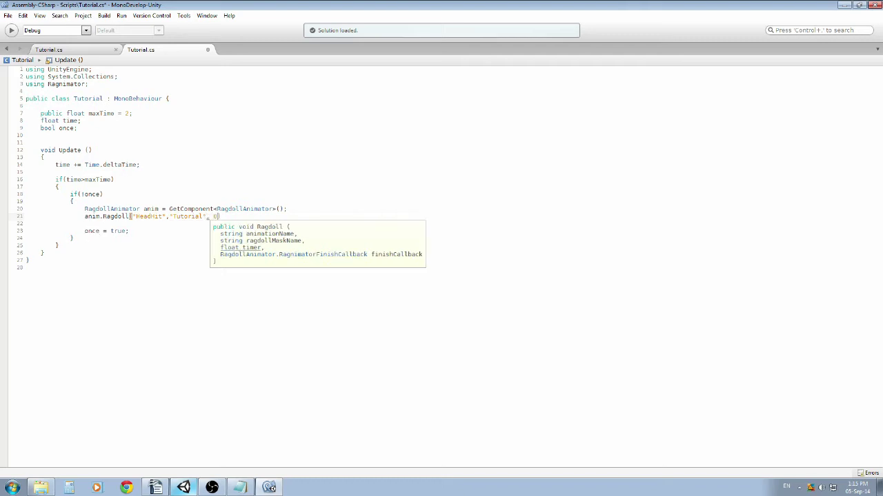
{"action": "key", "text": "BackSpace"}
- Add a delegate callback calling anim.Ragdoll(null,null,0,null); then save and build with F8
{"action": "type", "text": ", "}
{"action": "type", "text": "dele"}
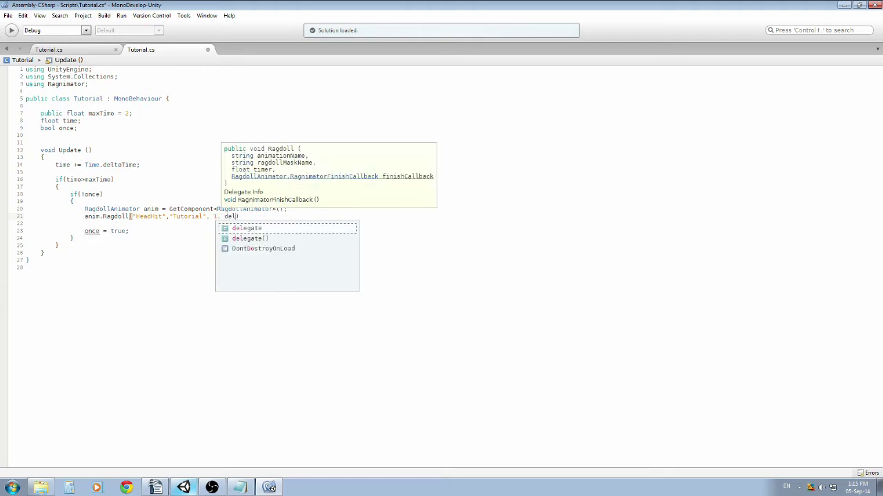
{"action": "key", "text": "Return"}
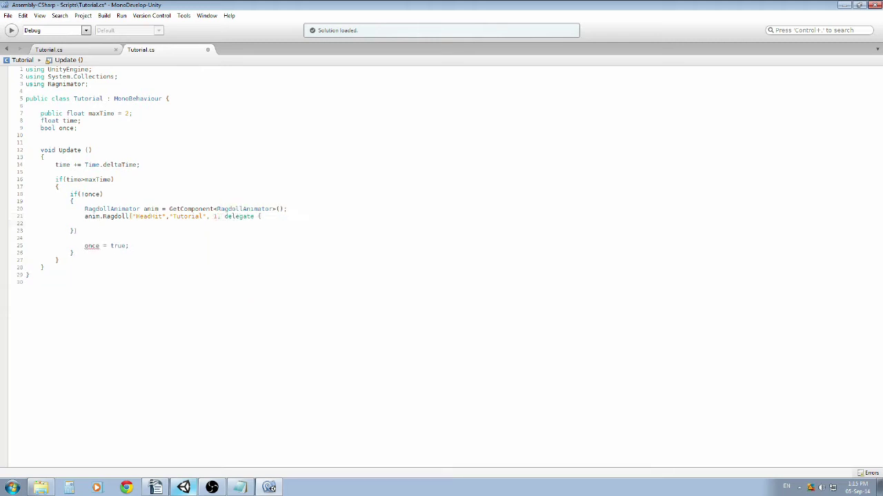
{"action": "type", "text": ";"}
{"action": "type", "text": "anim"}
{"action": "type", "text": "."}
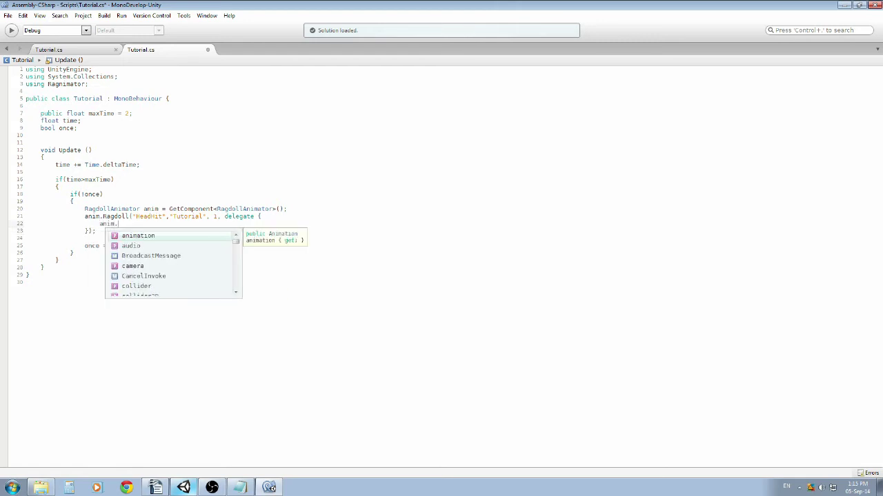
{"action": "type", "text": "Rag()"}
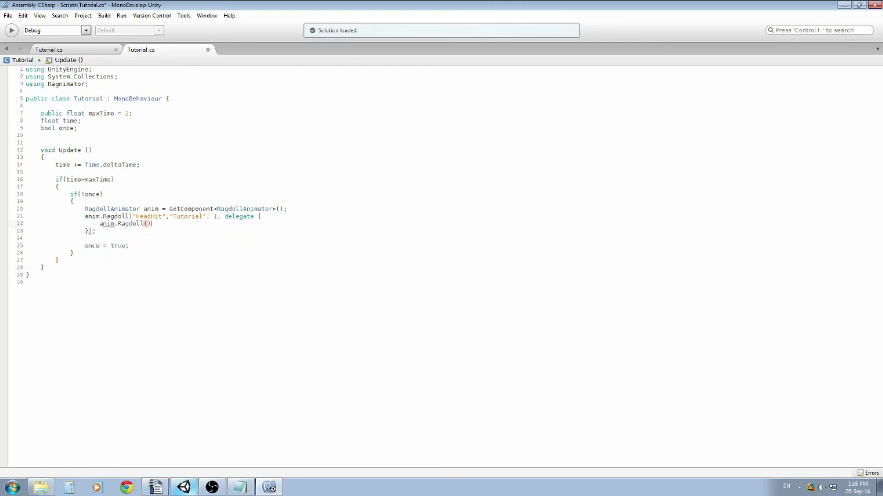
{"action": "type", "text": "nu"}
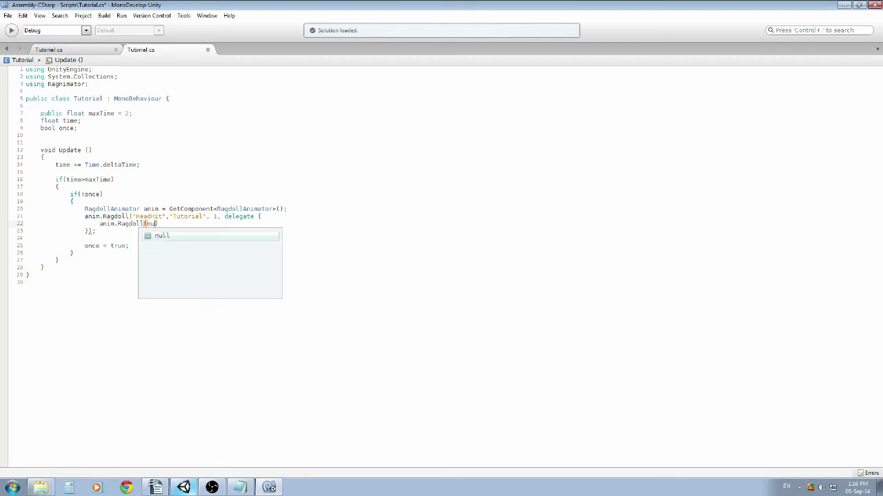
{"action": "type", "text": "ll,nu"}
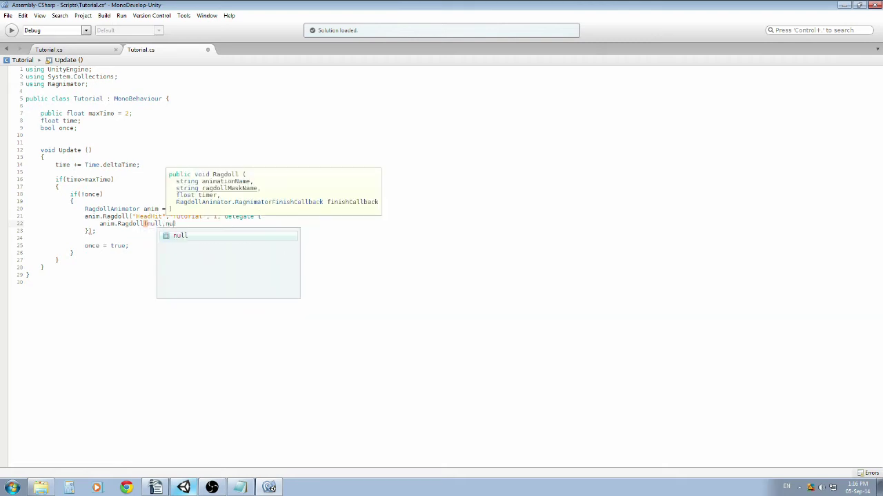
{"action": "type", "text": "ll,"}
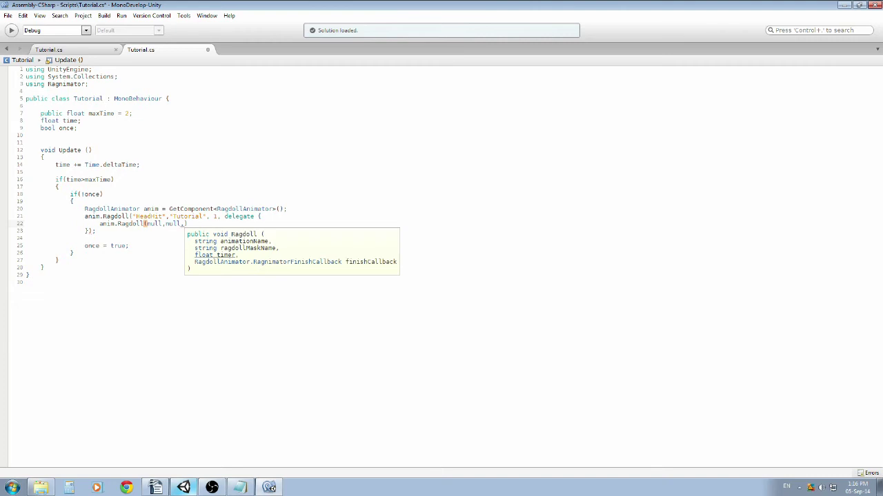
{"action": "type", "text": ",n"}
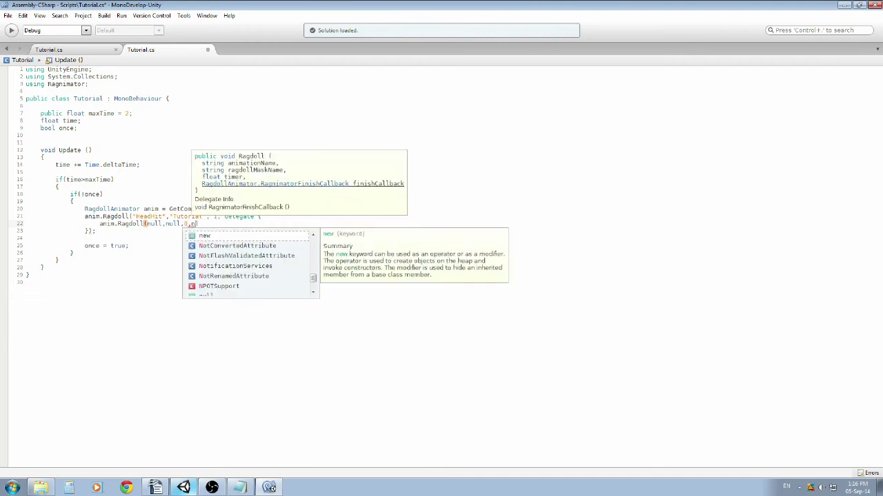
{"action": "type", "text": "ul"}
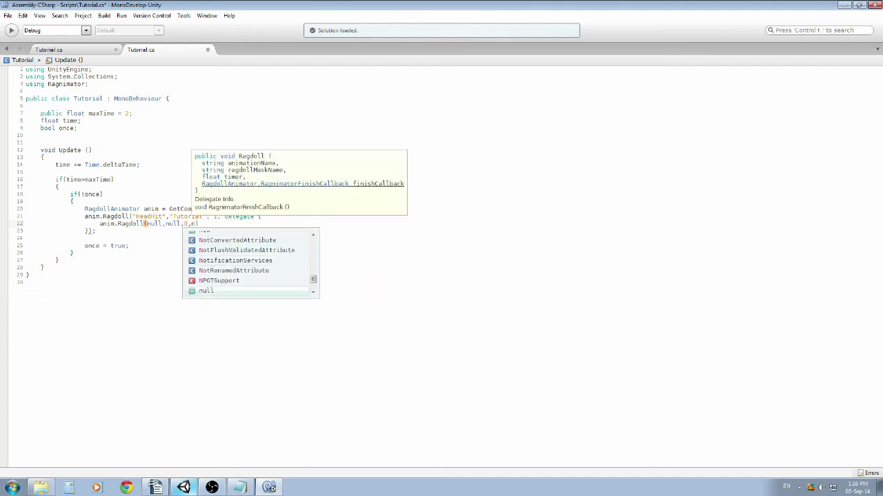
{"action": "type", "text": "l"}
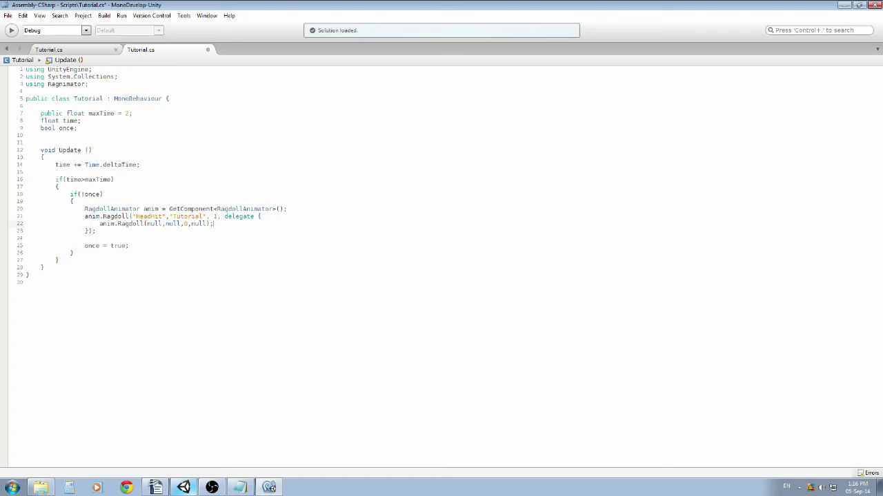
{"action": "key", "text": "F8"}
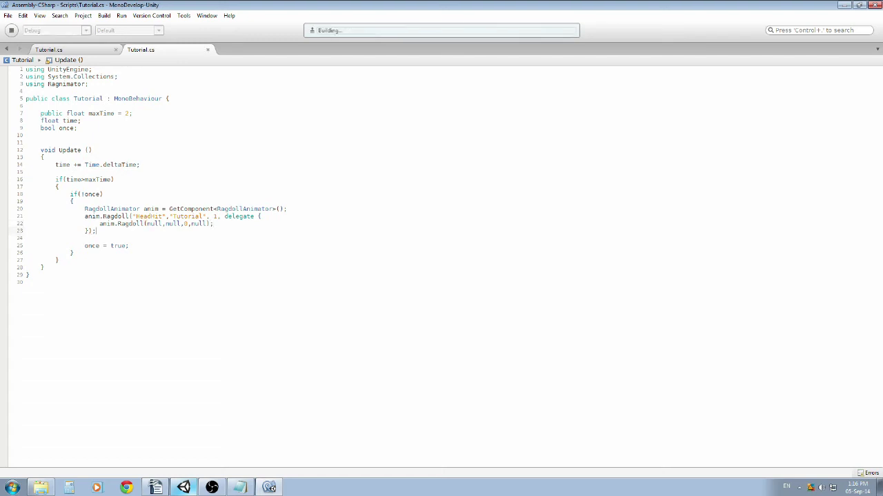
- Return to Unity and enter Play mode so the robot guard collapses as a ragdoll
{"action": "left_click", "coordinate": [844, 5]}
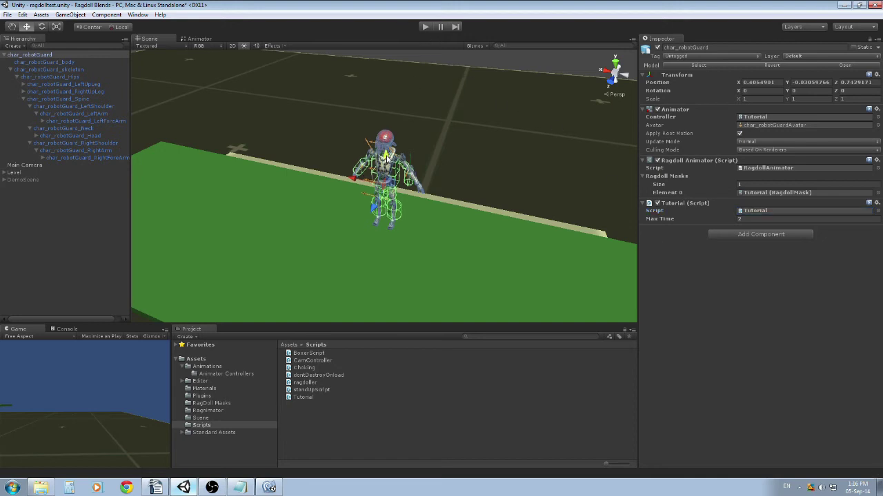
{"action": "left_click", "coordinate": [424, 29]}
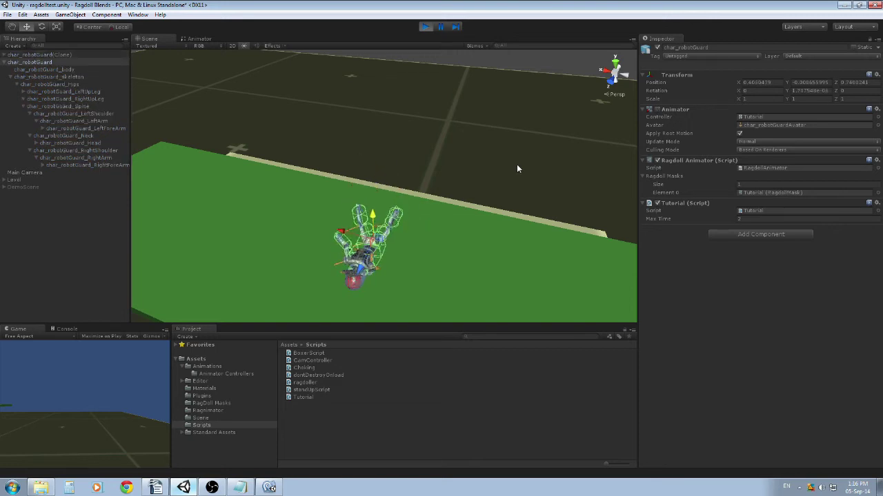
- Stop Play and rotate the robot guard slightly forward (Rotation X −5.63)
{"action": "left_click", "coordinate": [426, 27]}
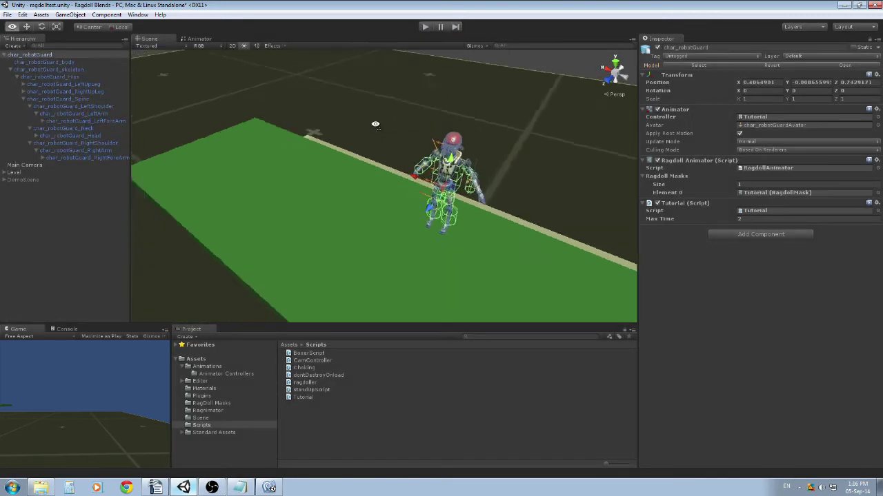
{"action": "mouse_move", "coordinate": [386, 104]}
{"action": "left_mouse_down", "text": "alt"}
{"action": "mouse_move", "coordinate": [251, 84]}
{"action": "mouse_move", "coordinate": [319, 40]}
{"action": "mouse_move", "coordinate": [279, 141]}
{"action": "left_mouse_up", "text": "alt"}
{"action": "left_click", "coordinate": [43, 26]}
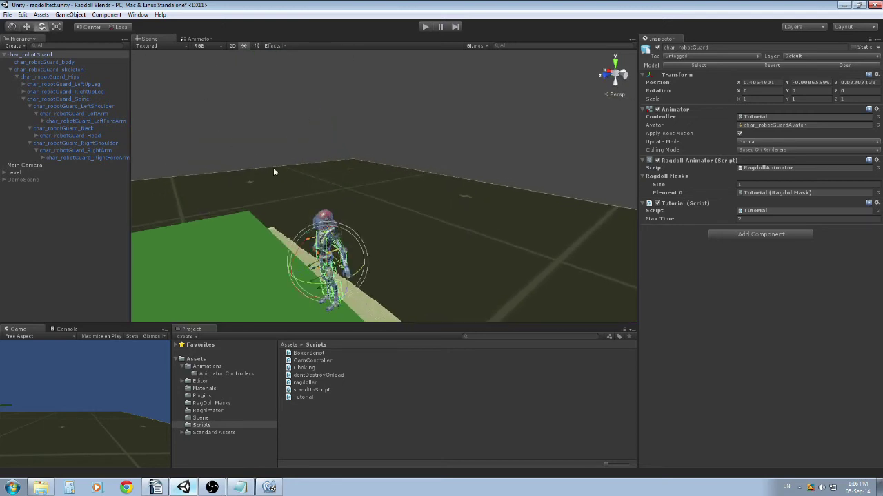
{"action": "left_click_drag", "start_coordinate": [308, 238], "coordinate": [314, 254]}
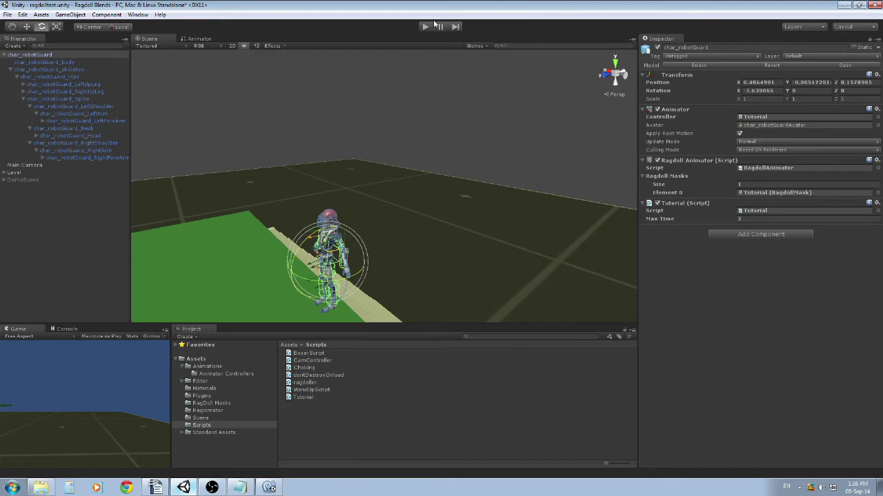
- Play the scene to watch the ragdoll fall down the stairs, then stop
{"action": "key", "text": "ctrl+p"}
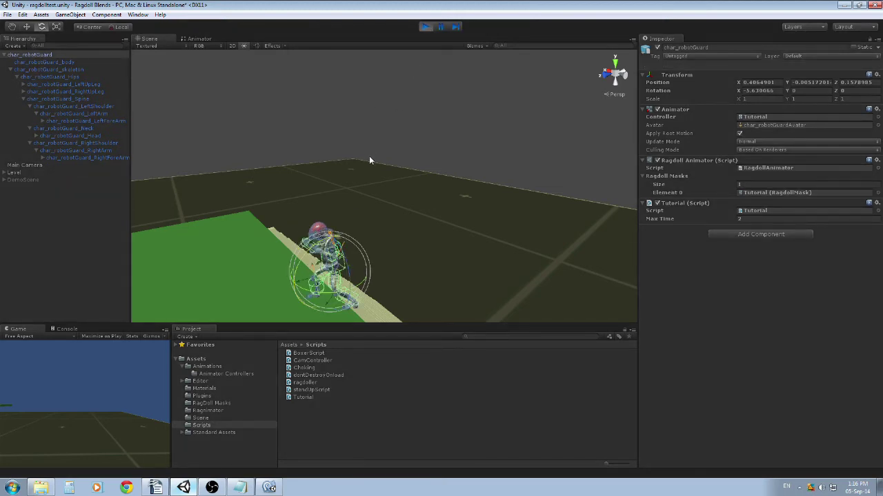
{"action": "left_click_drag", "start_coordinate": [369, 156], "coordinate": [344, 107], "text": "alt"}
{"action": "mouse_move", "coordinate": [396, 131]}
{"action": "left_mouse_down", "text": "alt"}
{"action": "mouse_move", "coordinate": [473, 122]}
{"action": "mouse_move", "coordinate": [453, 166]}
{"action": "mouse_move", "coordinate": [425, 182]}
{"action": "mouse_move", "coordinate": [434, 261]}
{"action": "left_mouse_up", "text": "alt"}
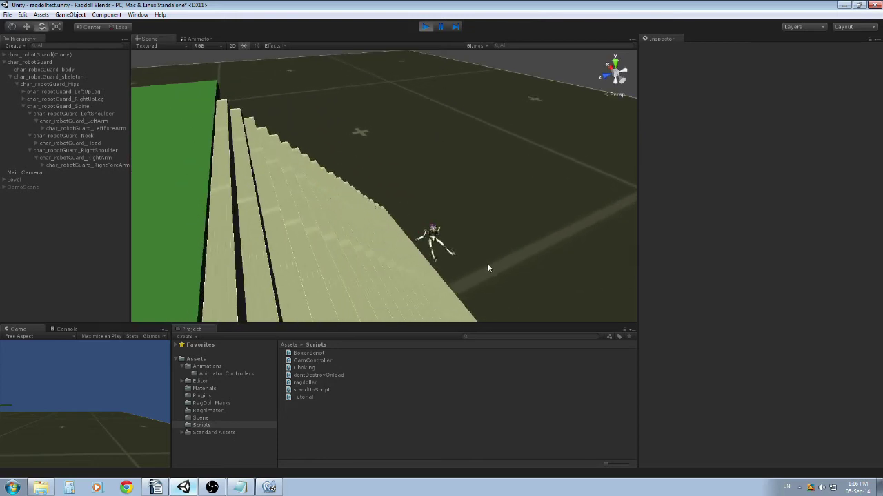
{"action": "left_click_drag", "start_coordinate": [488, 269], "coordinate": [422, 282]}
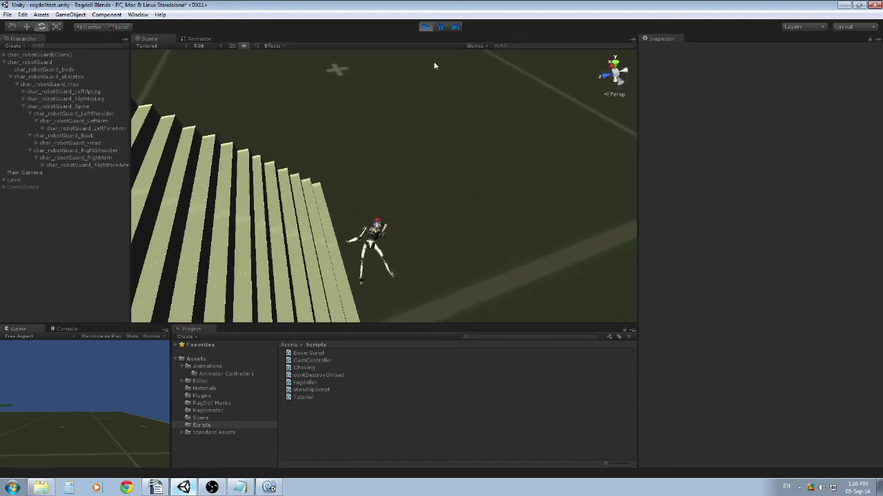
{"action": "left_click", "coordinate": [425, 26]}
{"action": "mouse_move", "coordinate": [381, 145]}
{"action": "right_mouse_down"}
{"action": "mouse_move", "coordinate": [489, 129]}
{"action": "mouse_move", "coordinate": [442, 134]}
{"action": "right_mouse_up"}
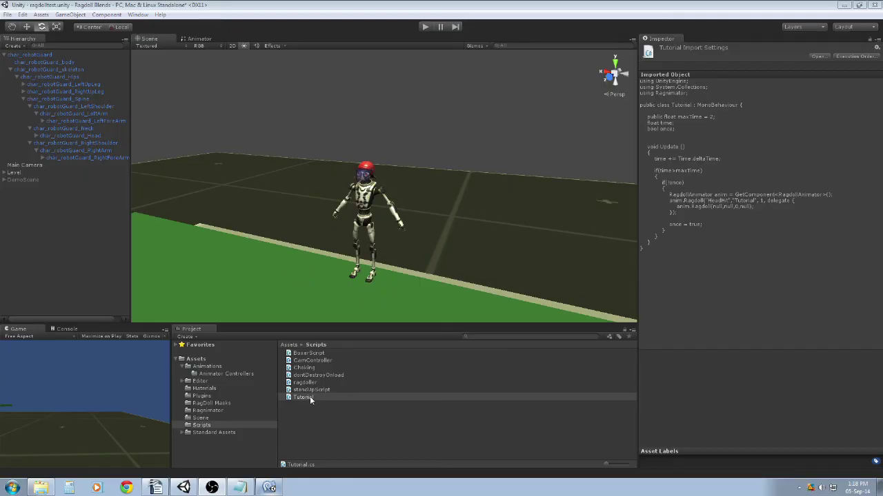
- Add the Standing Up clip from Animations > stand_up as a state in the Tutorial controller
{"action": "left_click", "coordinate": [366, 220]}
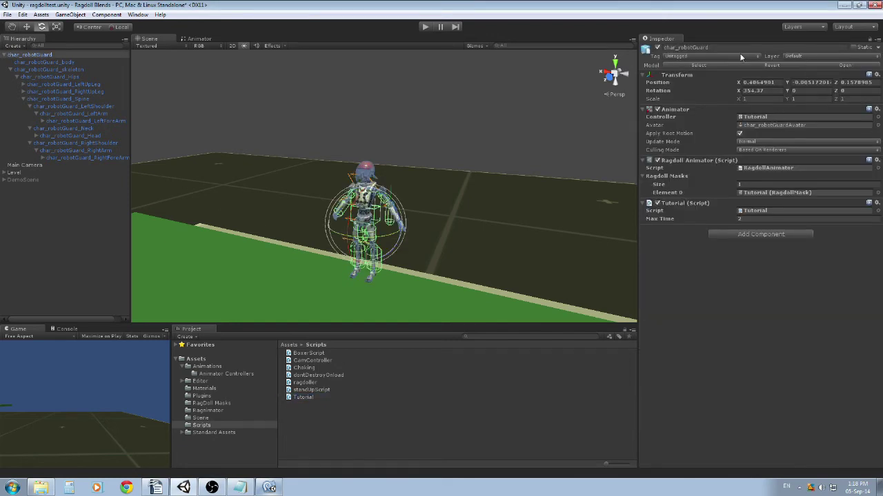
{"action": "double_click", "coordinate": [759, 117]}
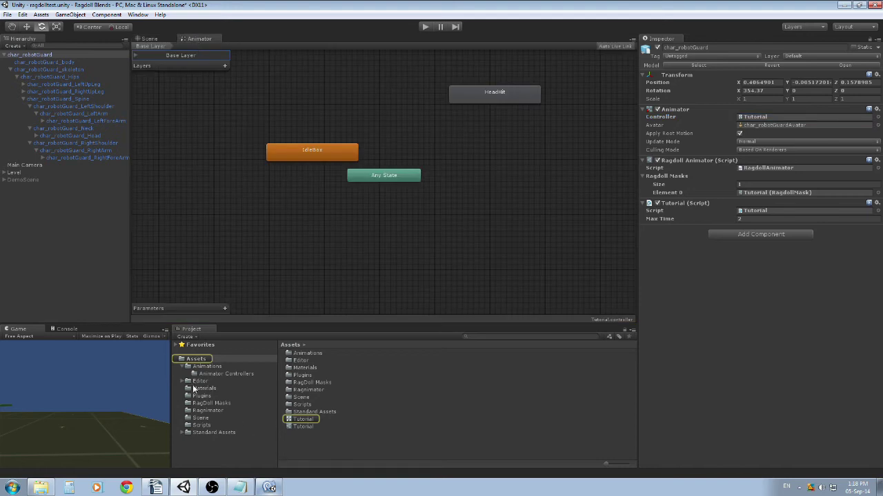
{"action": "left_click", "coordinate": [207, 366]}
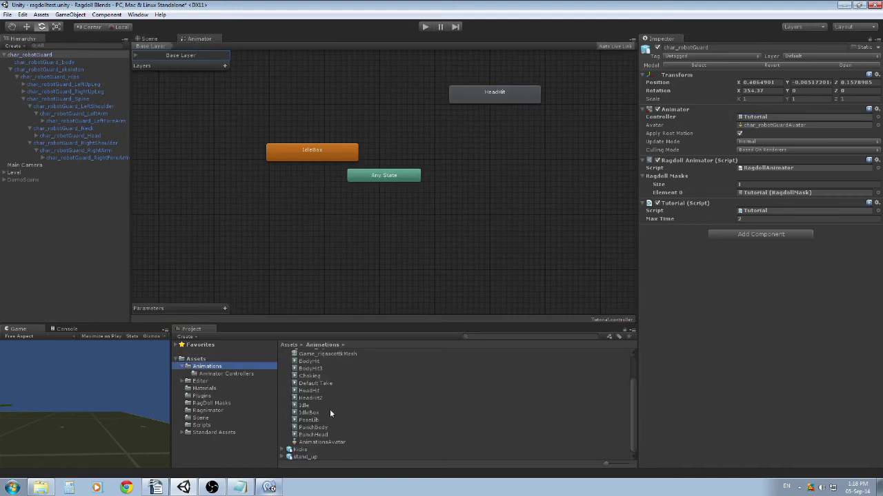
{"action": "left_click", "coordinate": [288, 361]}
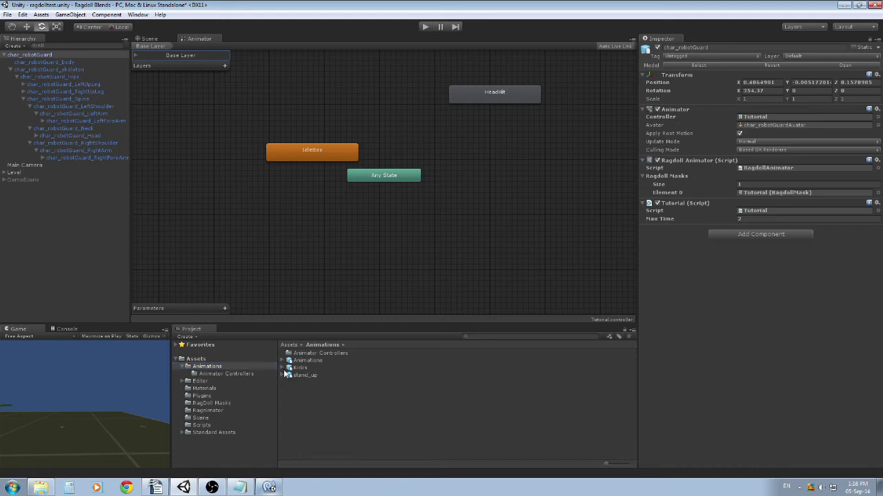
{"action": "left_click", "coordinate": [289, 375]}
{"action": "left_click", "coordinate": [324, 405]}
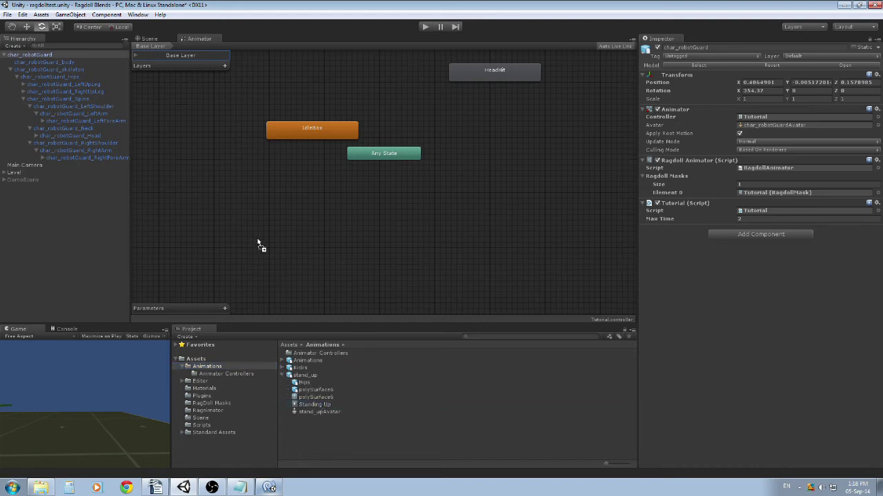
{"action": "left_click_drag", "start_coordinate": [357, 362], "coordinate": [298, 196]}
{"action": "middle_click_drag", "start_coordinate": [418, 240], "coordinate": [422, 268]}
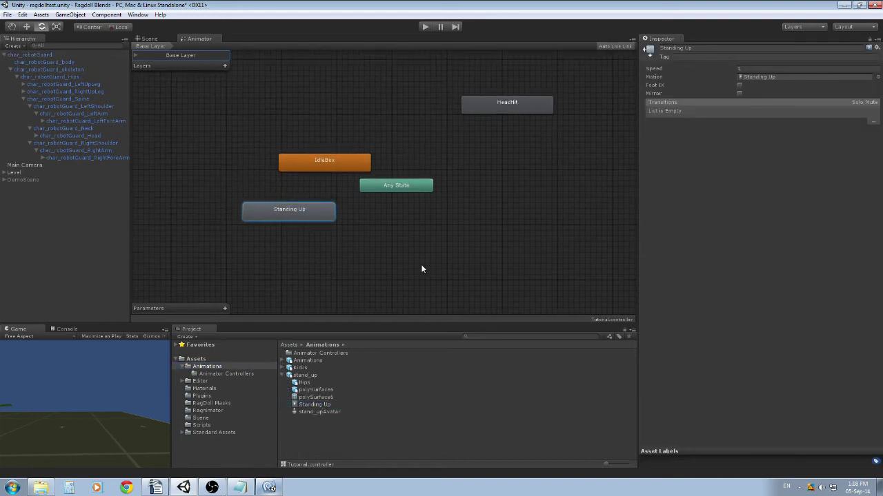
{"action": "left_click", "coordinate": [282, 125]}
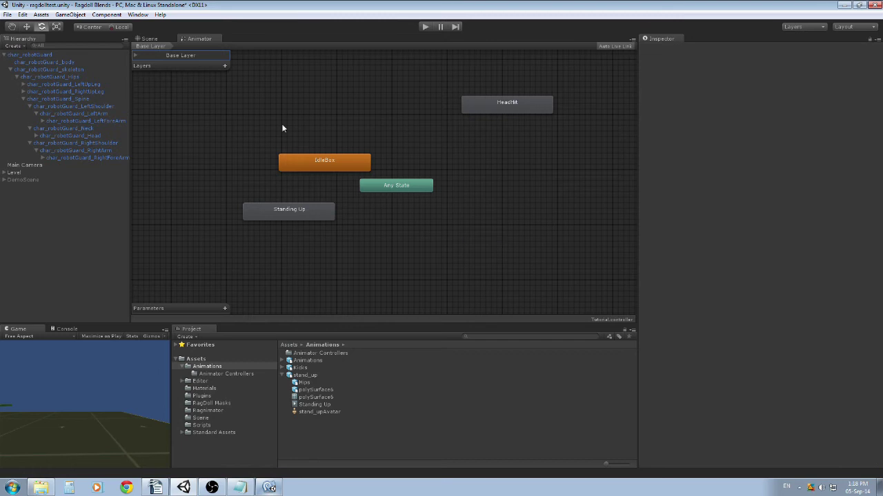
{"action": "left_click", "coordinate": [148, 38]}
- Duplicate the Tutorial script in the Scripts folder with Ctrl+D
{"action": "left_click", "coordinate": [204, 418]}
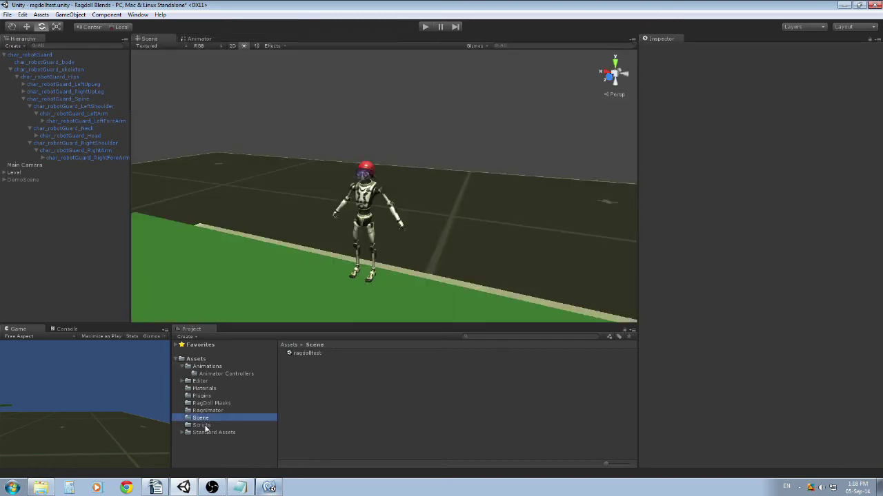
{"action": "left_click", "coordinate": [203, 425]}
{"action": "left_click", "coordinate": [303, 398]}
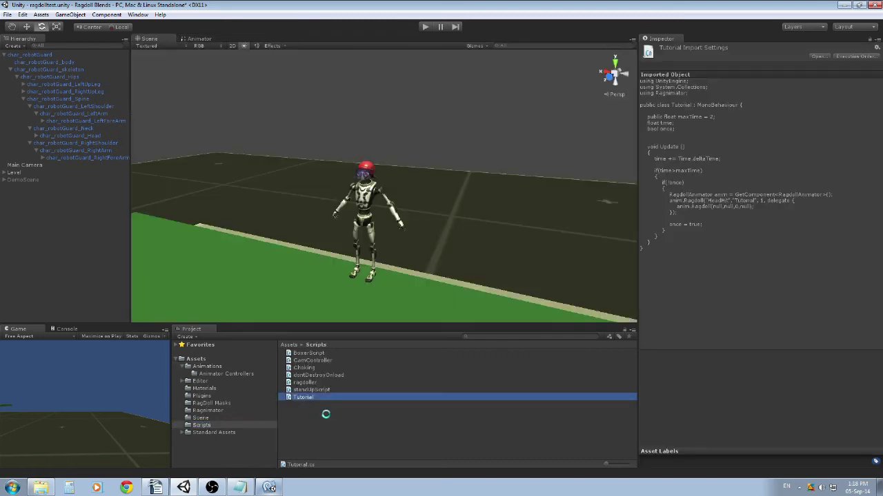
{"action": "key", "text": "ctrl+d"}
- Rename the copy to Tutorial 2 and open it in MonoDevelop
{"action": "left_click", "coordinate": [317, 405]}
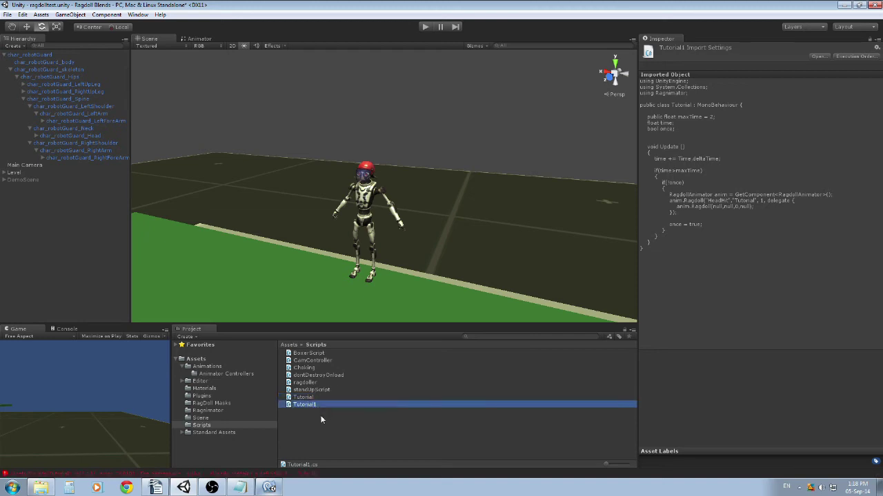
{"action": "key", "text": "End"}
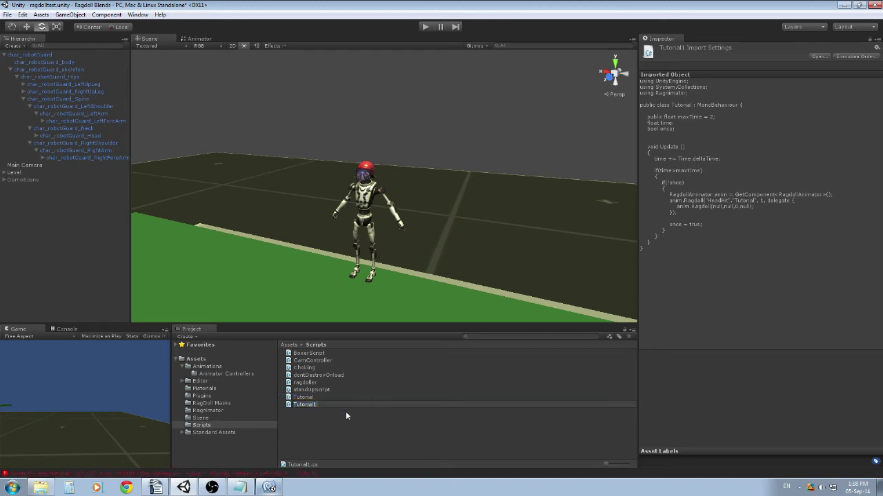
{"action": "type", "text": "2"}
{"action": "key", "text": "Return"}
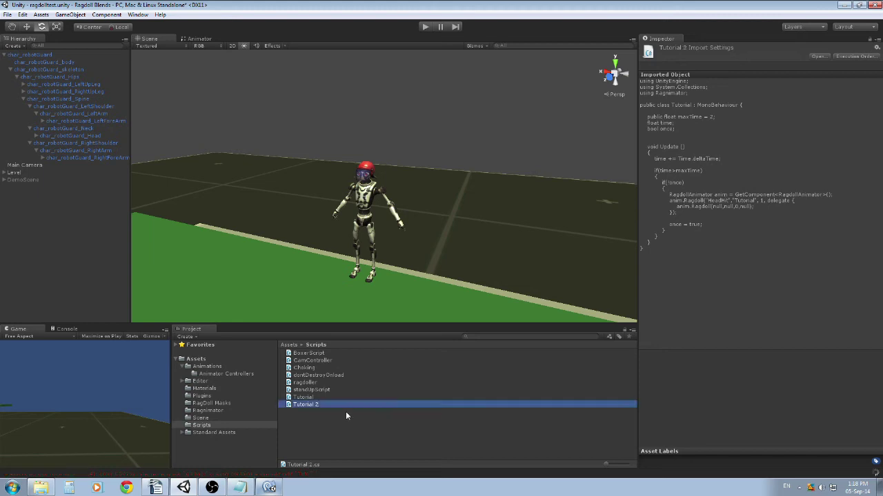
{"action": "left_click", "coordinate": [269, 488]}
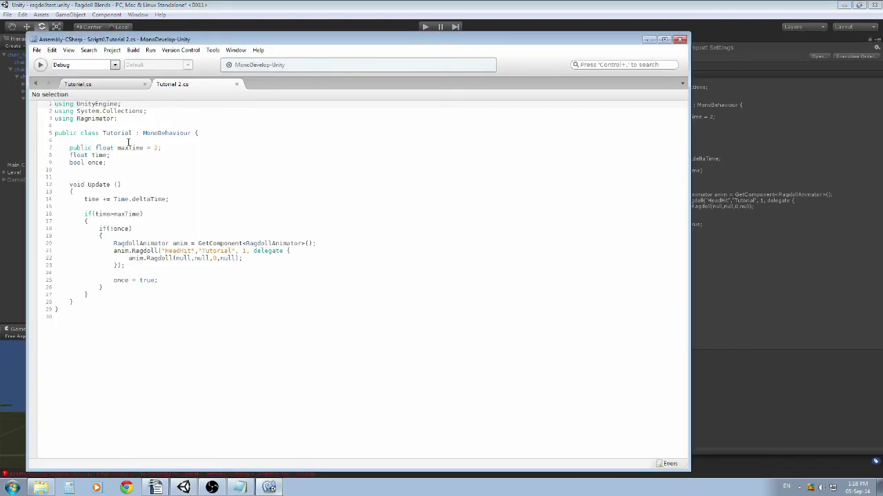
- Rename the class to Tutorial2 and replace the old Ragdoll call with a partly typed anim.rag line
{"action": "left_click", "coordinate": [129, 134]}
{"action": "type", "text": "2"}
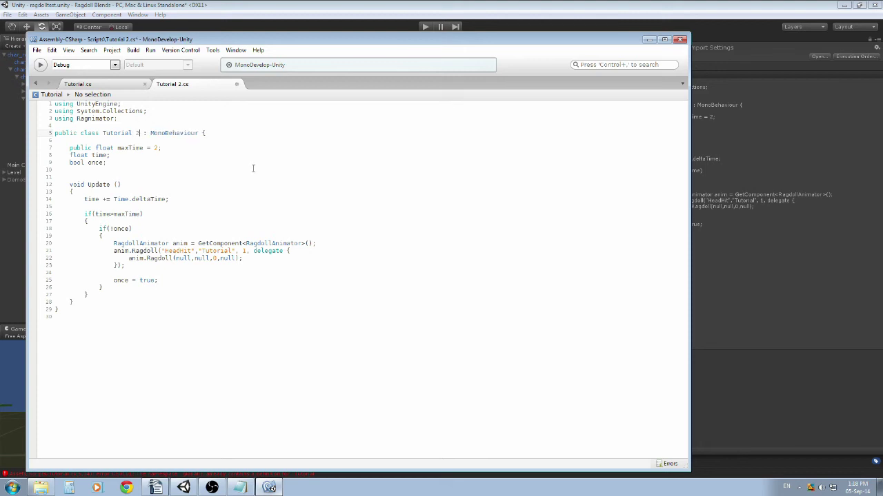
{"action": "left_click_drag", "start_coordinate": [112, 250], "coordinate": [305, 250]}
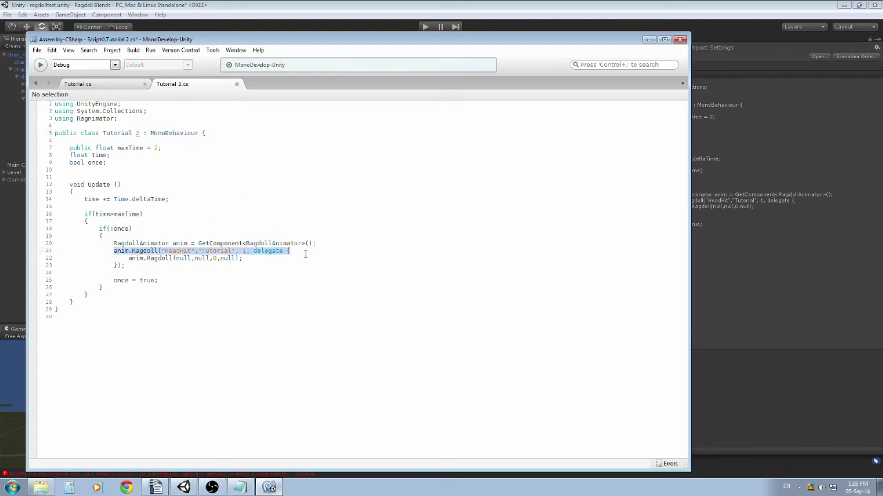
{"action": "left_click_drag", "start_coordinate": [243, 258], "coordinate": [113, 252]}
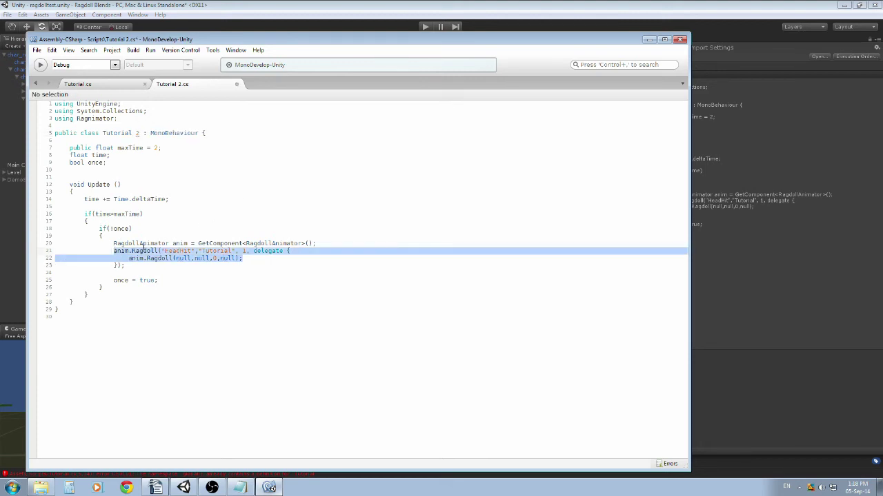
{"action": "key", "text": "BackSpace"}
{"action": "key", "text": "Return"}
{"action": "key", "text": "Return"}
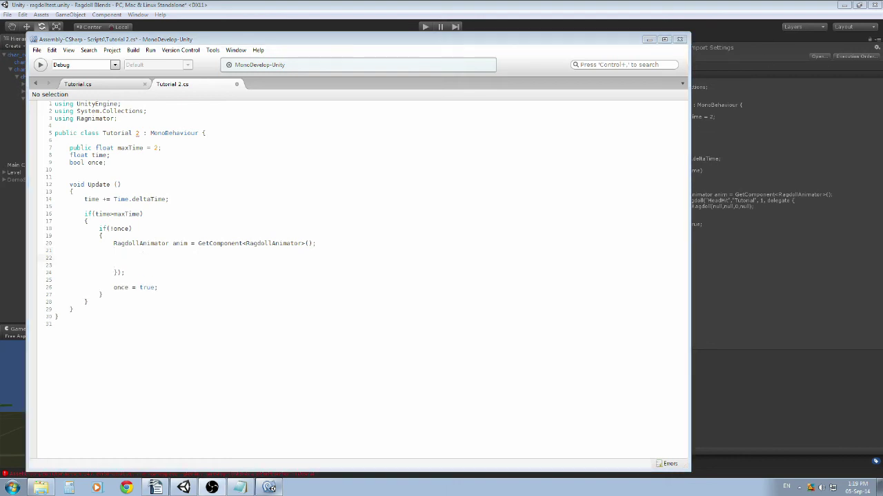
{"action": "left_click", "coordinate": [122, 253]}
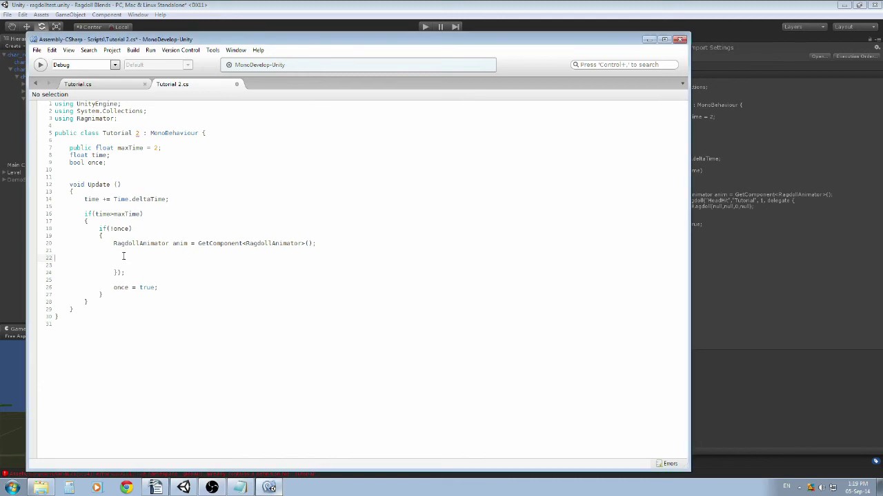
{"action": "type", "text": "anim.rag"}
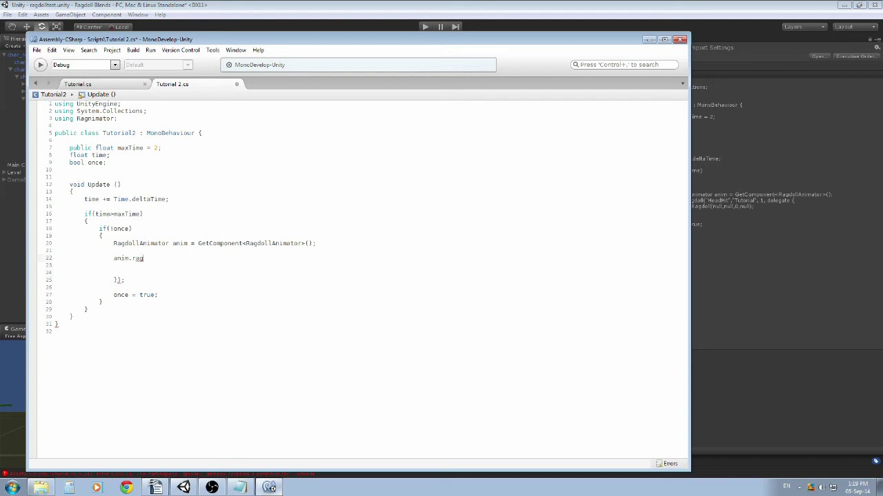
- Insert the call anim.Ragdoll(null,null,5, delegate { … }) using autocomplete
{"action": "key", "text": "BackSpace"}
{"action": "key", "text": "BackSpace"}
{"action": "key", "text": "BackSpace"}
{"action": "key", "text": "BackSpace"}
{"action": "key", "text": "BackSpace"}
{"action": "key", "text": "BackSpace"}
{"action": "type", "text": "anim"}
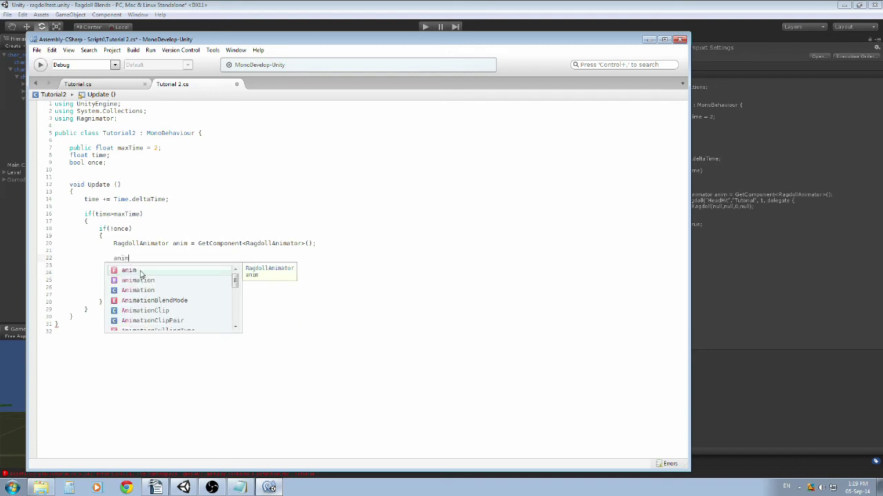
{"action": "type", "text": ".rag"}
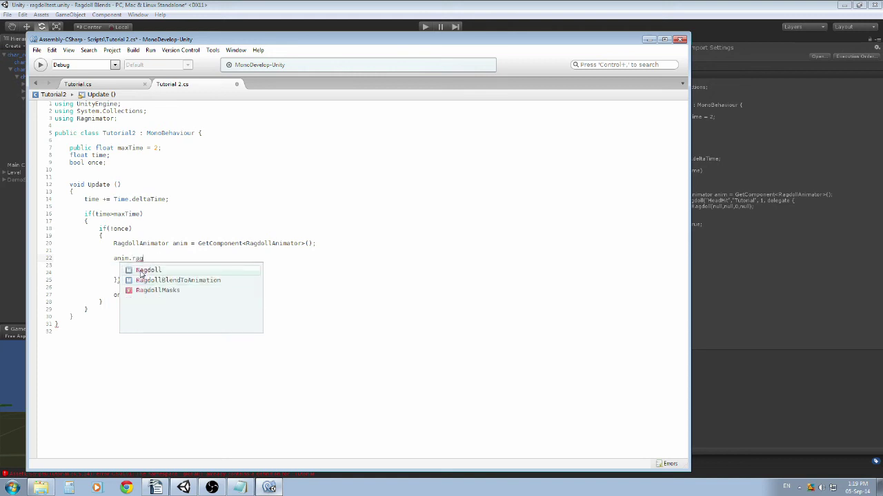
{"action": "double_click", "coordinate": [141, 271]}
{"action": "type", "text": "nu"}
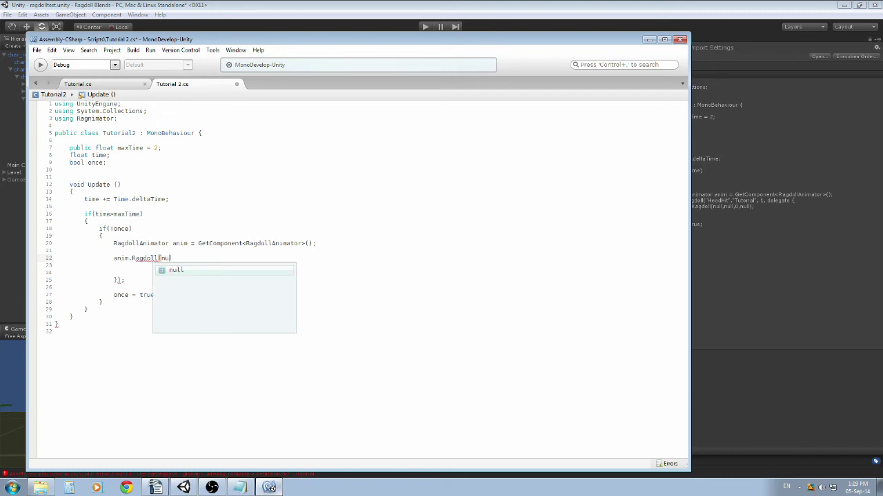
{"action": "type", "text": "ll,null"}
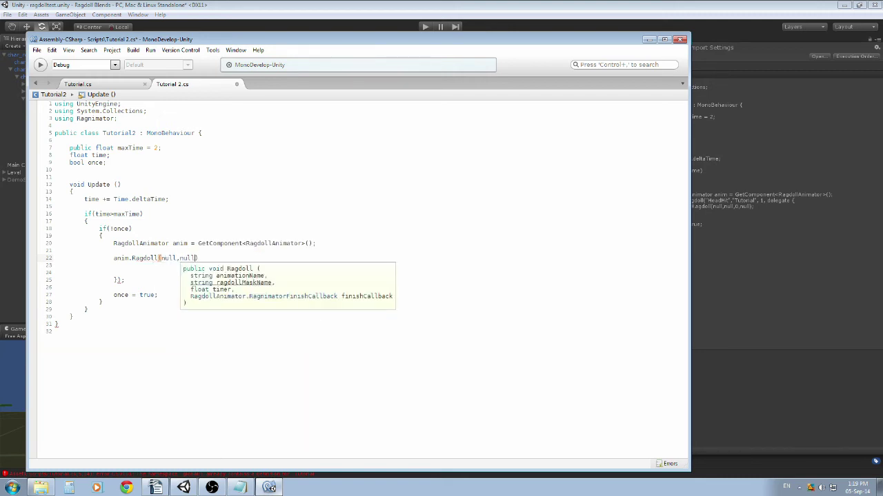
{"action": "type", "text": ",5"}
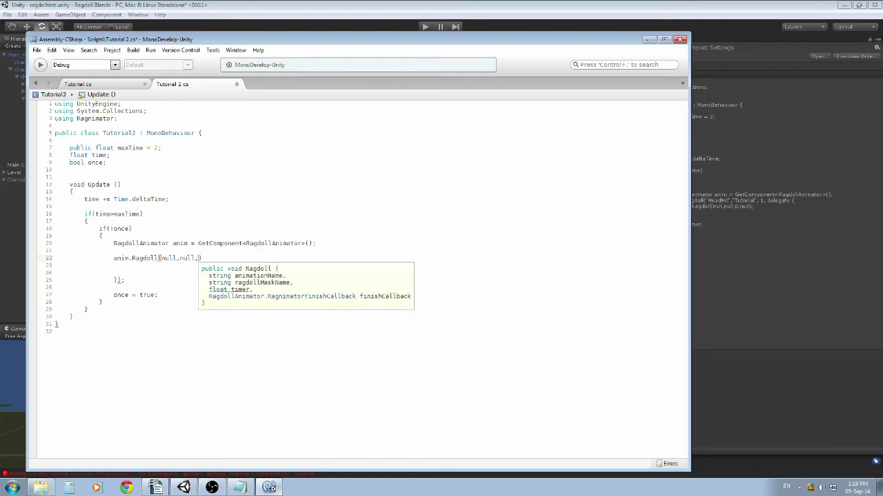
{"action": "type", "text": ","}
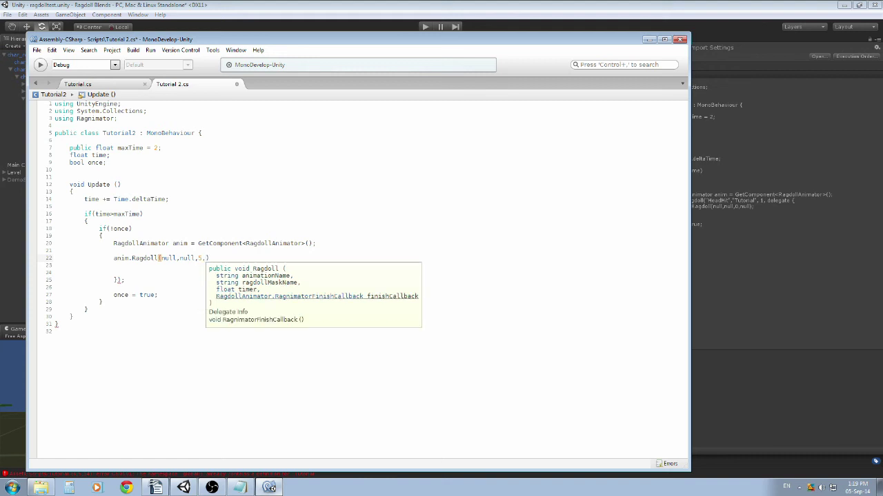
{"action": "type", "text": "del"}
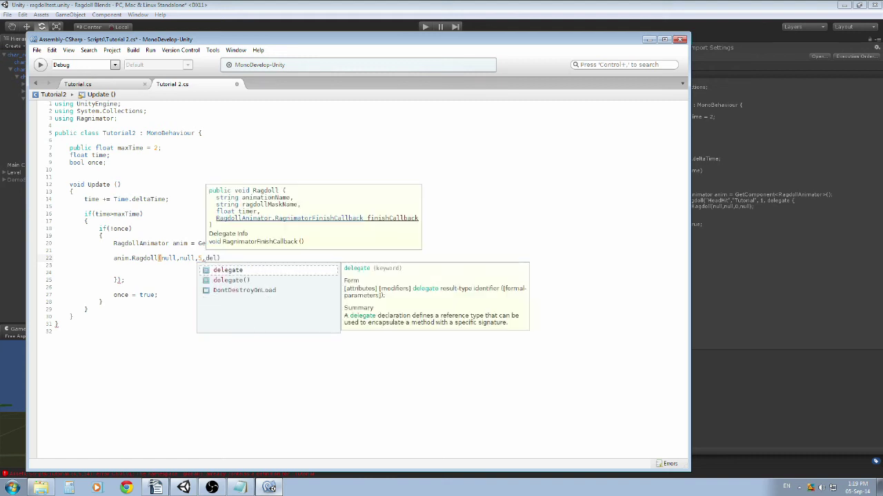
{"action": "key", "text": "Return"}
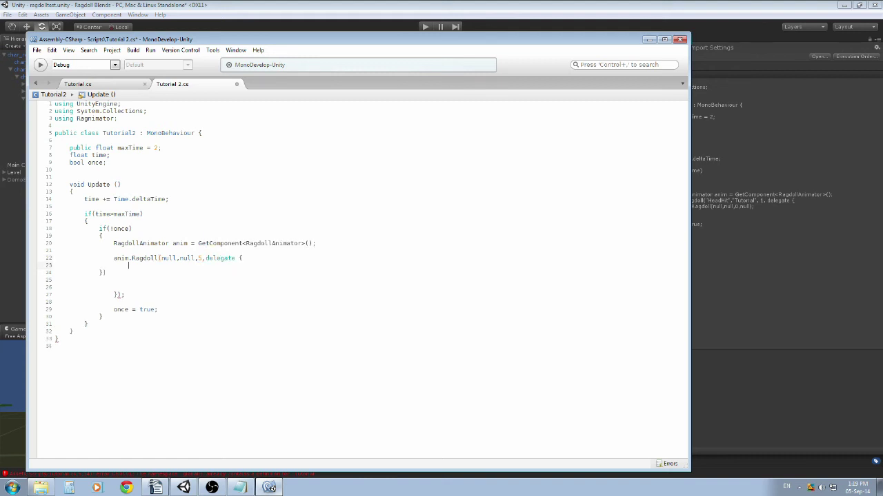
- Begin an anim.RagdollBlendToAnimation call inside the delegate body
{"action": "type", "text": "anim."}
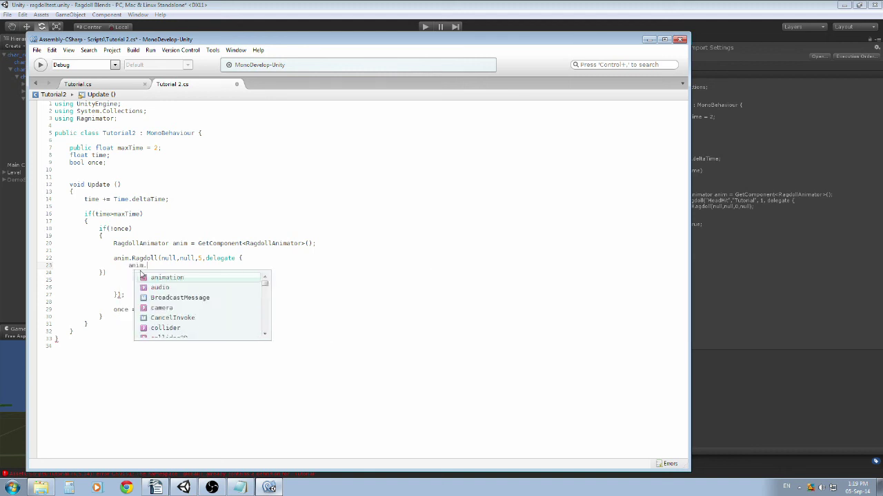
{"action": "type", "text": "Rag"}
{"action": "key", "text": "Down"}
{"action": "key", "text": "Return"}
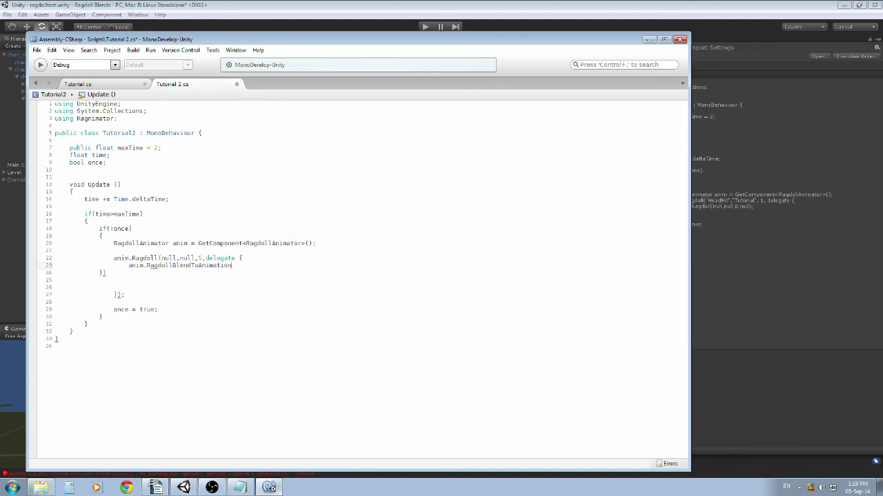
{"action": "type", "text": "()"}
{"action": "type", "text": "\""}
{"action": "type", "text": "an"}
{"action": "type", "text": "p"}
{"action": "type", "text": ",0.2f"}
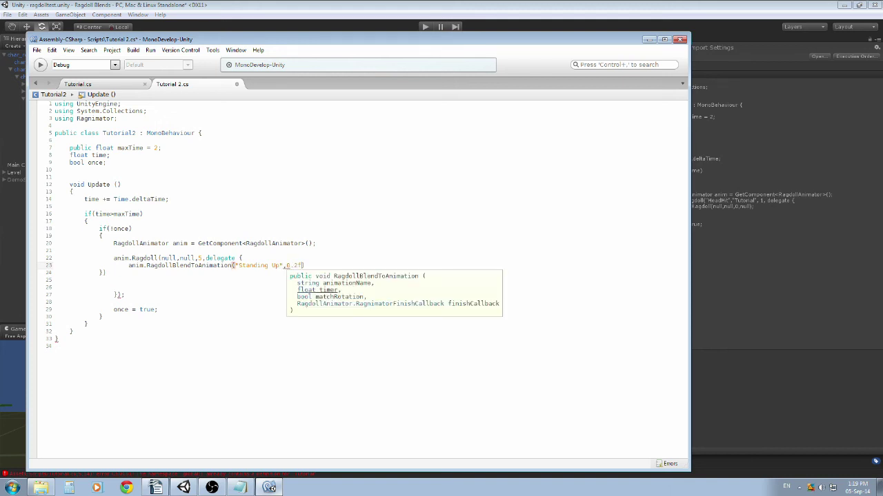
{"action": "type", "text": ",true"}
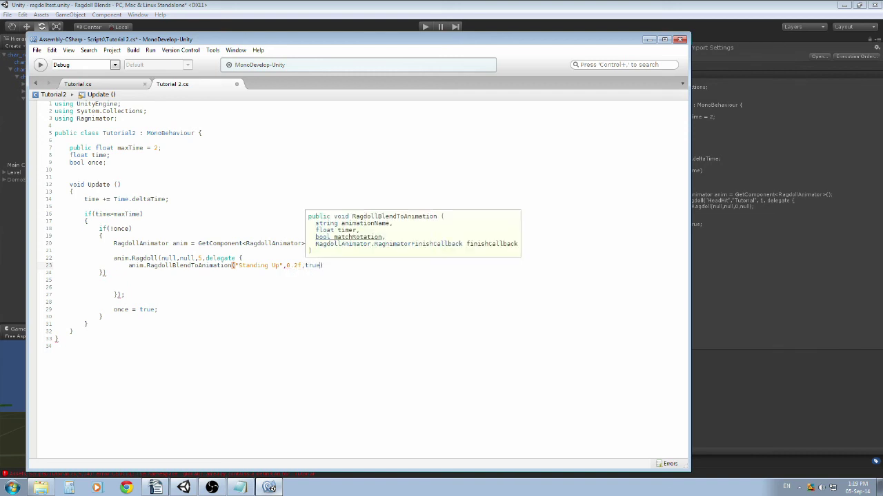
{"action": "type", "text": ",null"}
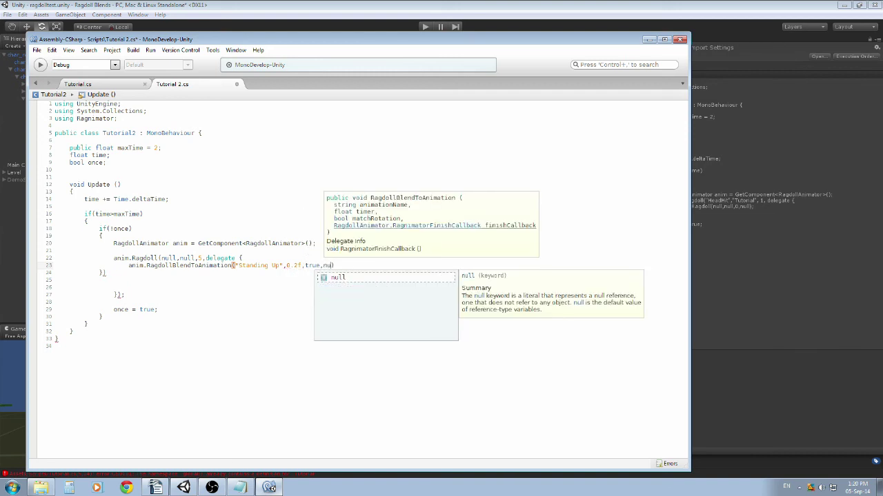
{"action": "type", "text": ");"}
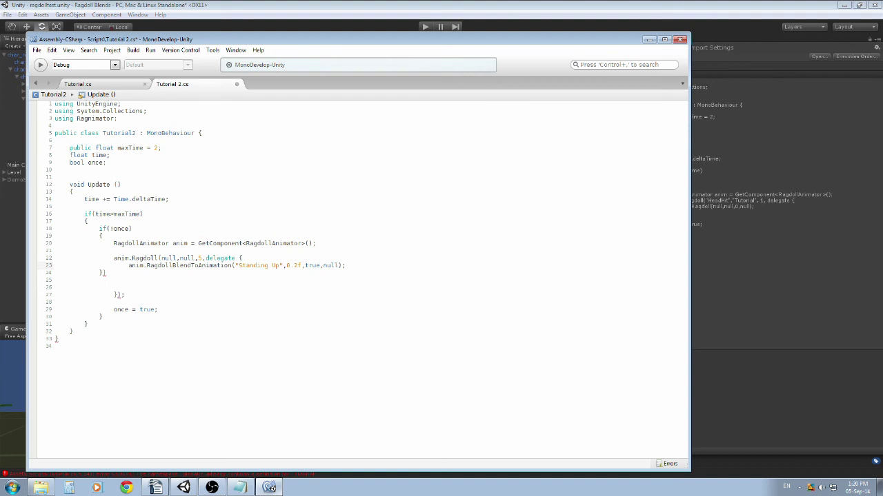
- End the delegate's closing brace with a semicolon and align it under the Ragdoll call
{"action": "left_click", "coordinate": [106, 272]}
{"action": "type", "text": ";"}
{"action": "key", "text": "Home"}
{"action": "key", "text": "BackSpace"}
- Set maxTime to 0, delete the leftover closing line, and build the script with F7
{"action": "left_click", "coordinate": [156, 147]}
{"action": "left_click", "coordinate": [131, 294]}
{"action": "key", "text": "BackSpace"}
{"action": "key", "text": "BackSpace"}
{"action": "key", "text": "BackSpace"}
{"action": "key", "text": "F7"}
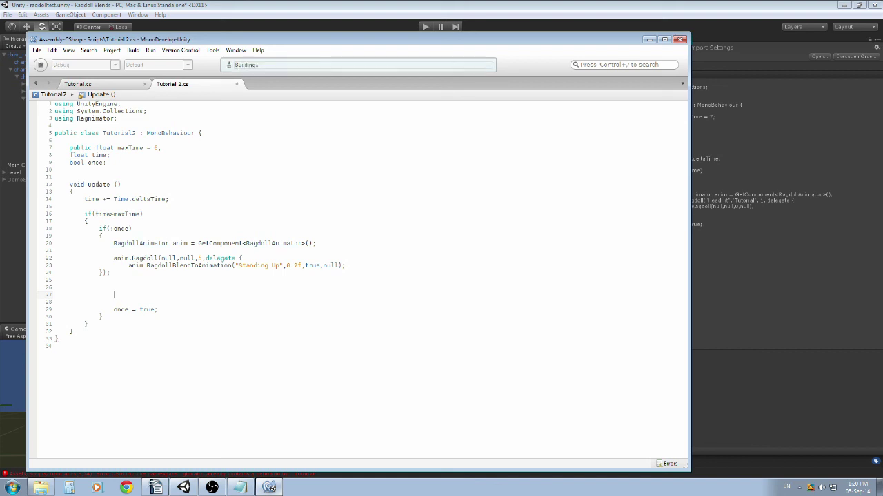
{"action": "key", "text": "alt+Tab"}
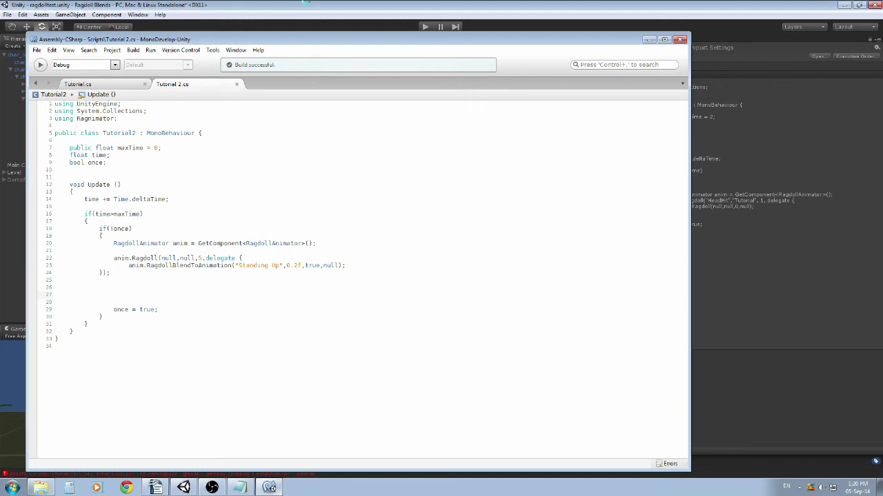
- Duplicate the robot guard with Ctrl+D and move the copy in front of the original
{"action": "left_click", "coordinate": [370, 153]}
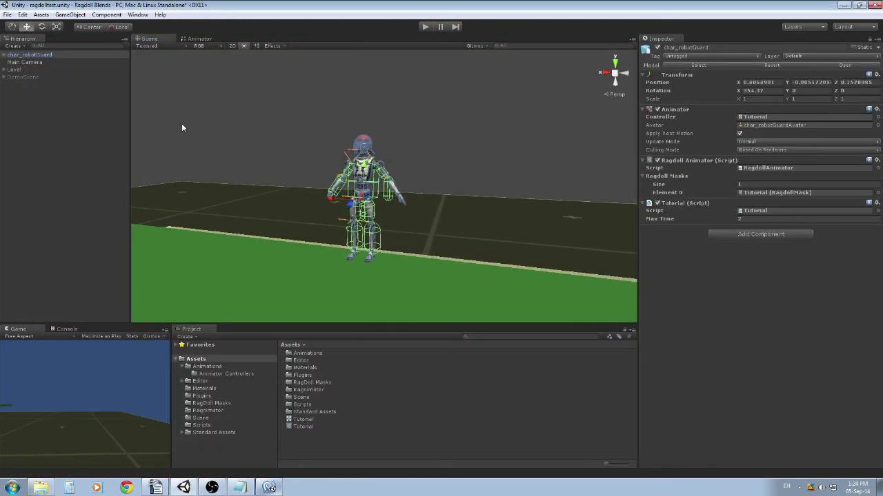
{"action": "key", "text": "ctrl+d"}
{"action": "left_click_drag", "start_coordinate": [245, 143], "coordinate": [301, 211], "text": "alt"}
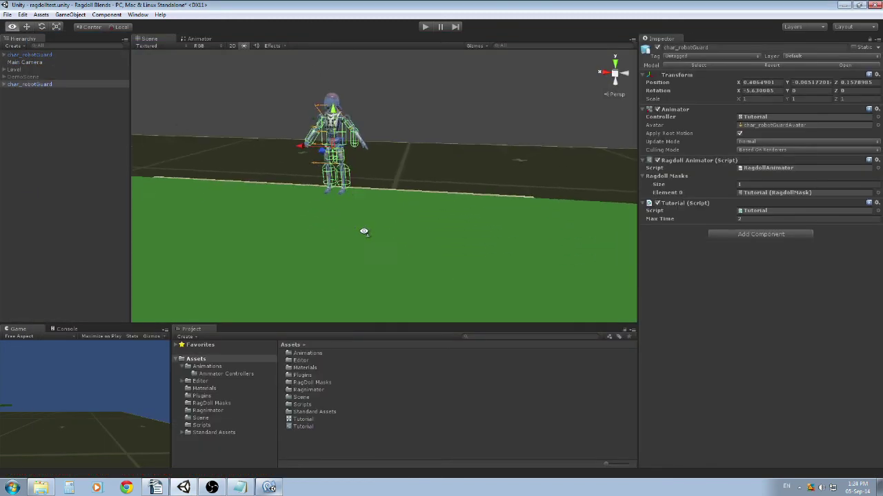
{"action": "mouse_move", "coordinate": [274, 166]}
{"action": "left_mouse_down"}
{"action": "mouse_move", "coordinate": [360, 188]}
{"action": "mouse_move", "coordinate": [292, 177]}
{"action": "left_mouse_up"}
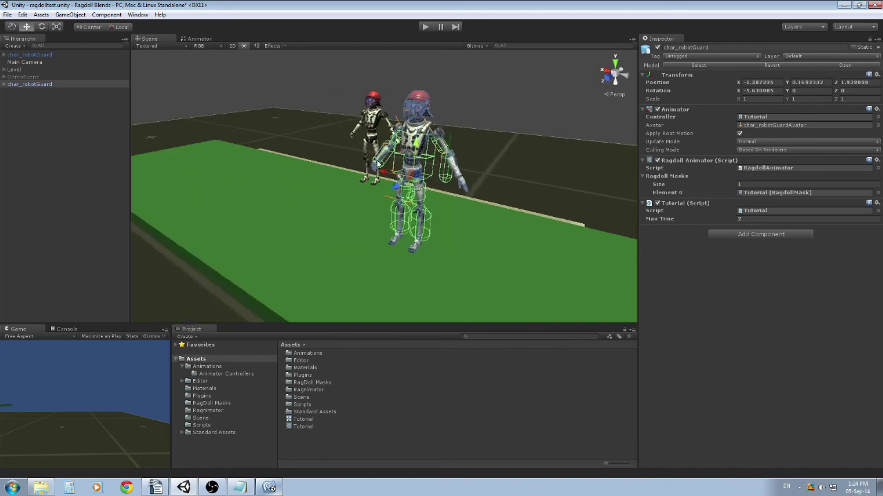
{"action": "left_click_drag", "start_coordinate": [417, 155], "coordinate": [577, 173], "text": "alt"}
- Add the Tutorial2 script from Assets/Scripts to the duplicate robot guard
{"action": "left_click", "coordinate": [417, 118]}
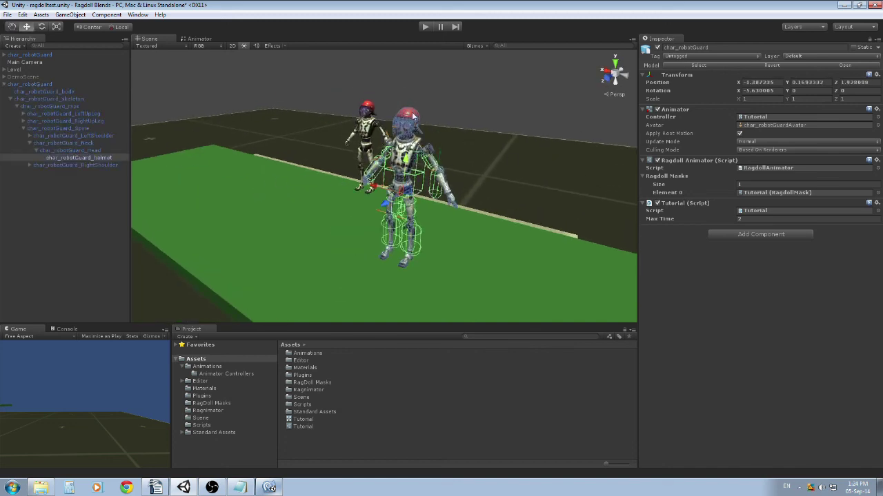
{"action": "left_click", "coordinate": [470, 122]}
{"action": "left_click", "coordinate": [22, 85]}
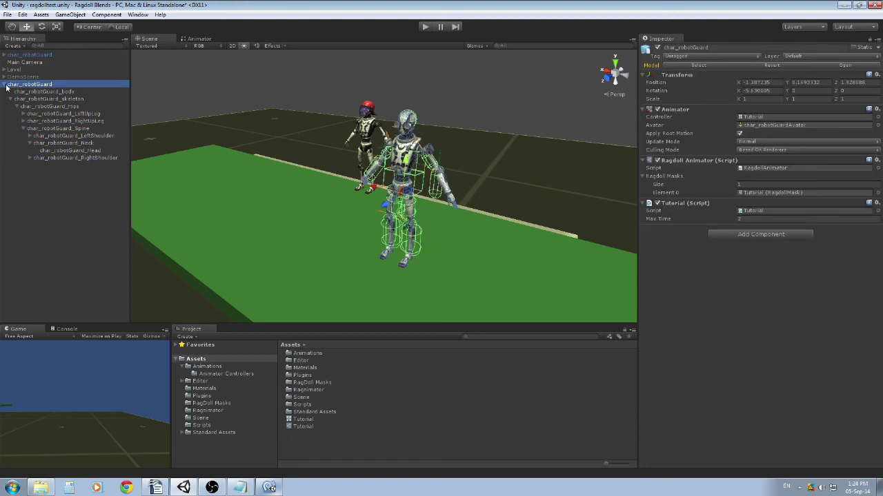
{"action": "key", "text": "Left"}
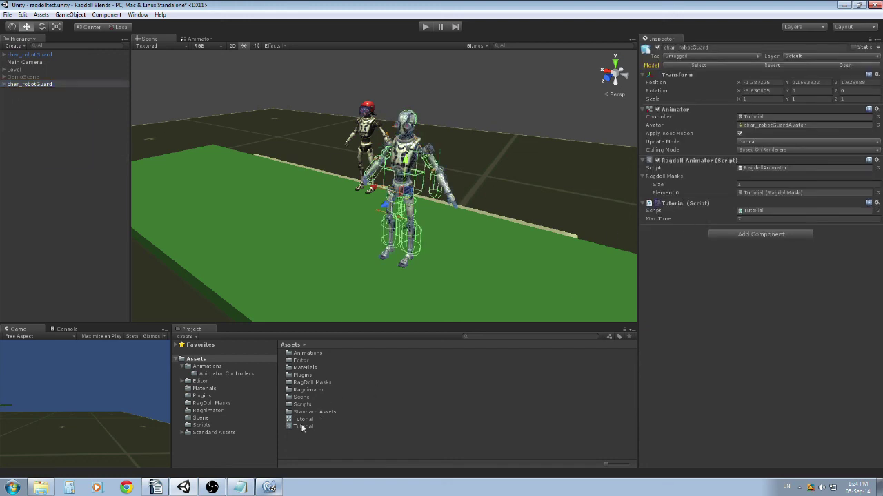
{"action": "left_click", "coordinate": [201, 426]}
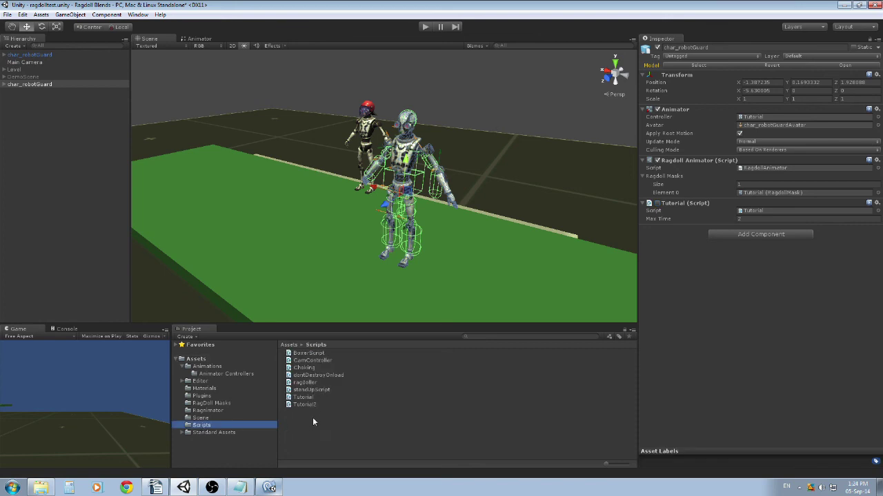
{"action": "left_click_drag", "start_coordinate": [304, 404], "coordinate": [809, 326]}
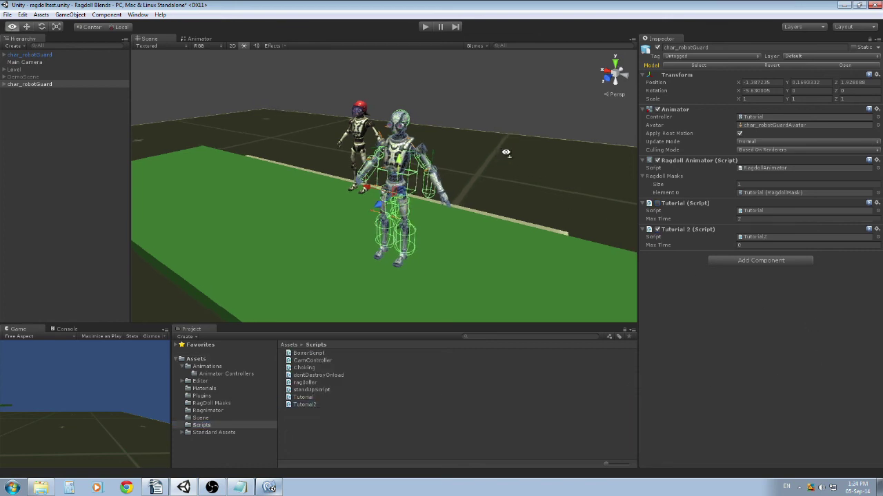
- Enter play mode and watch the front robot collapse as a ragdoll, then stand back up
{"action": "left_click", "coordinate": [529, 103]}
{"action": "right_click_drag", "start_coordinate": [529, 103], "coordinate": [552, 125]}
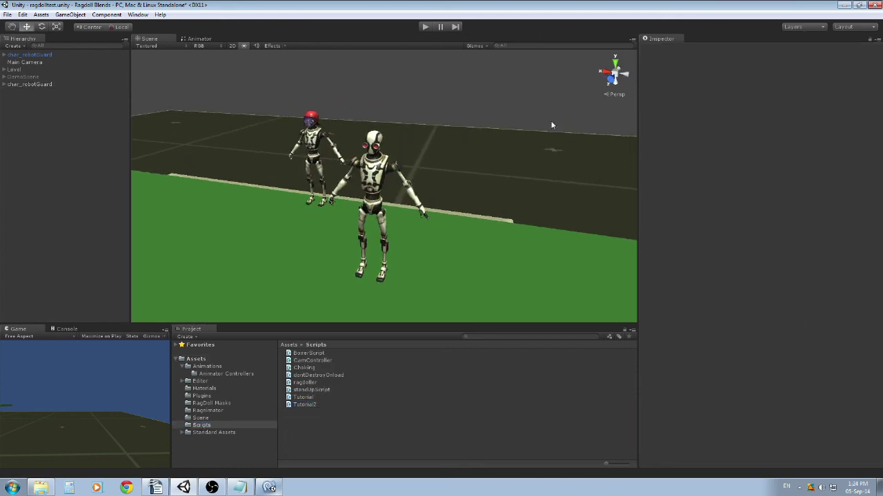
{"action": "left_click", "coordinate": [424, 27]}
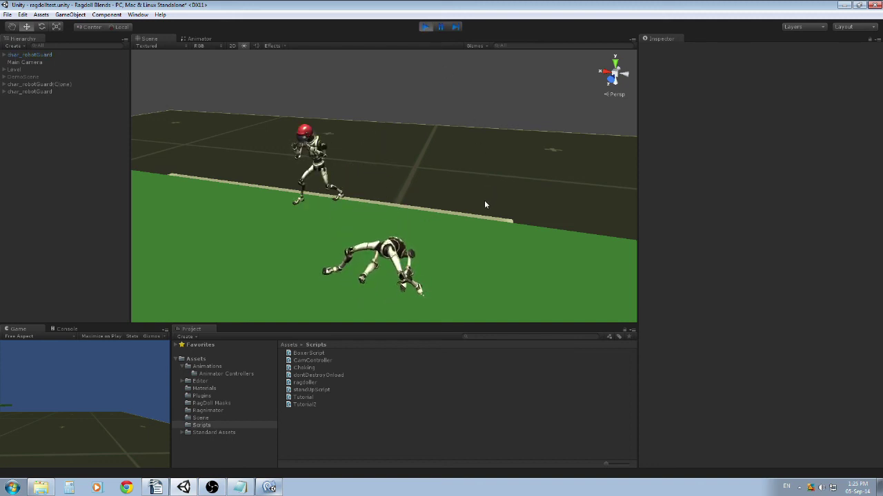
{"action": "right_click_drag", "start_coordinate": [484, 200], "coordinate": [483, 214]}
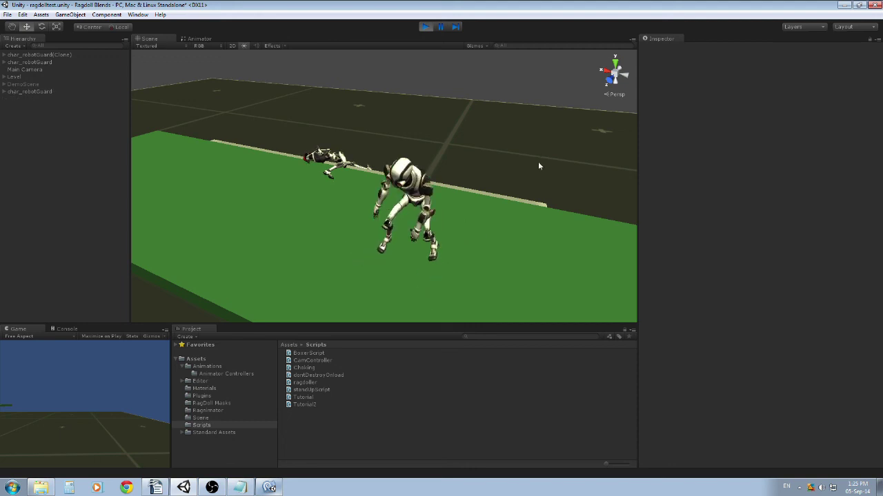
{"action": "right_click_drag", "start_coordinate": [530, 123], "coordinate": [522, 126]}
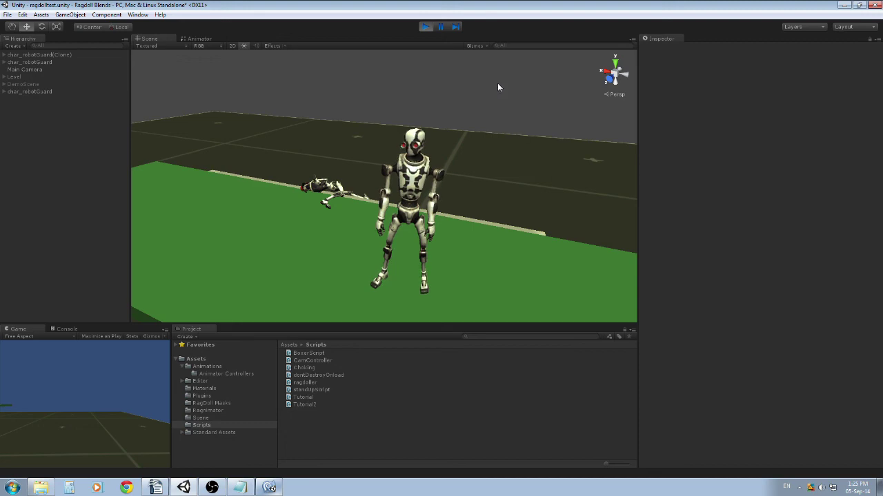